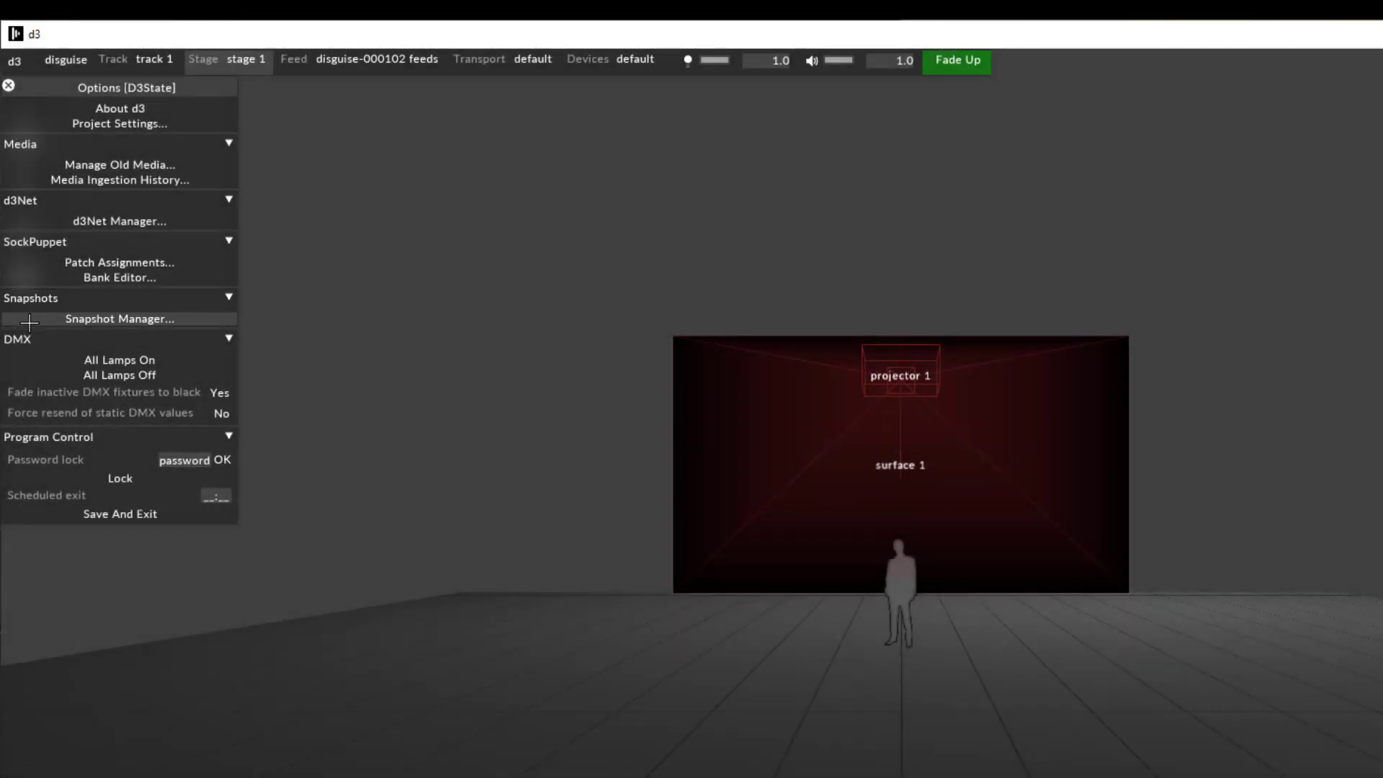
Create a project snapshot named start in the Snapshot Manager
{"action": "left_click", "coordinate": [29, 320]}
{"action": "key", "text": "ctrl+o"}
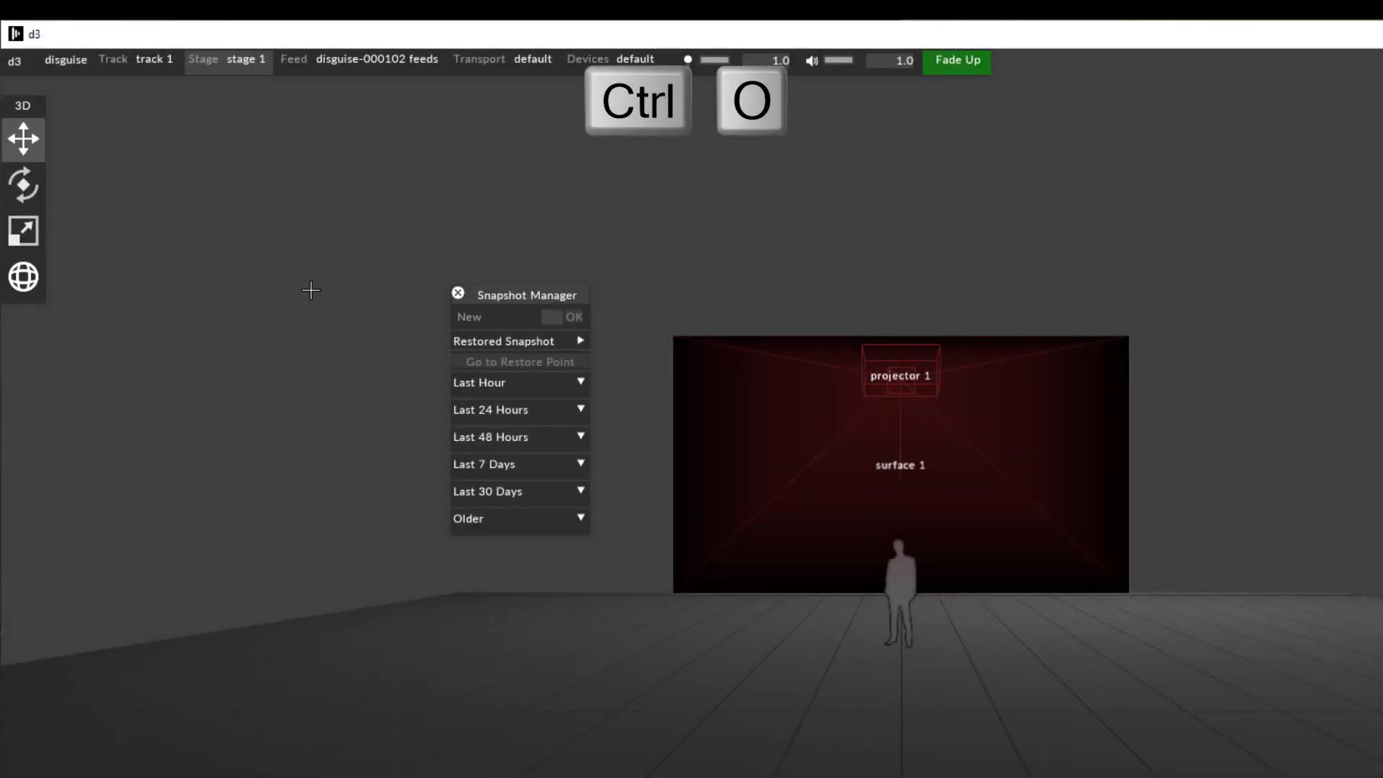
{"action": "left_click_drag", "start_coordinate": [495, 290], "coordinate": [418, 242]}
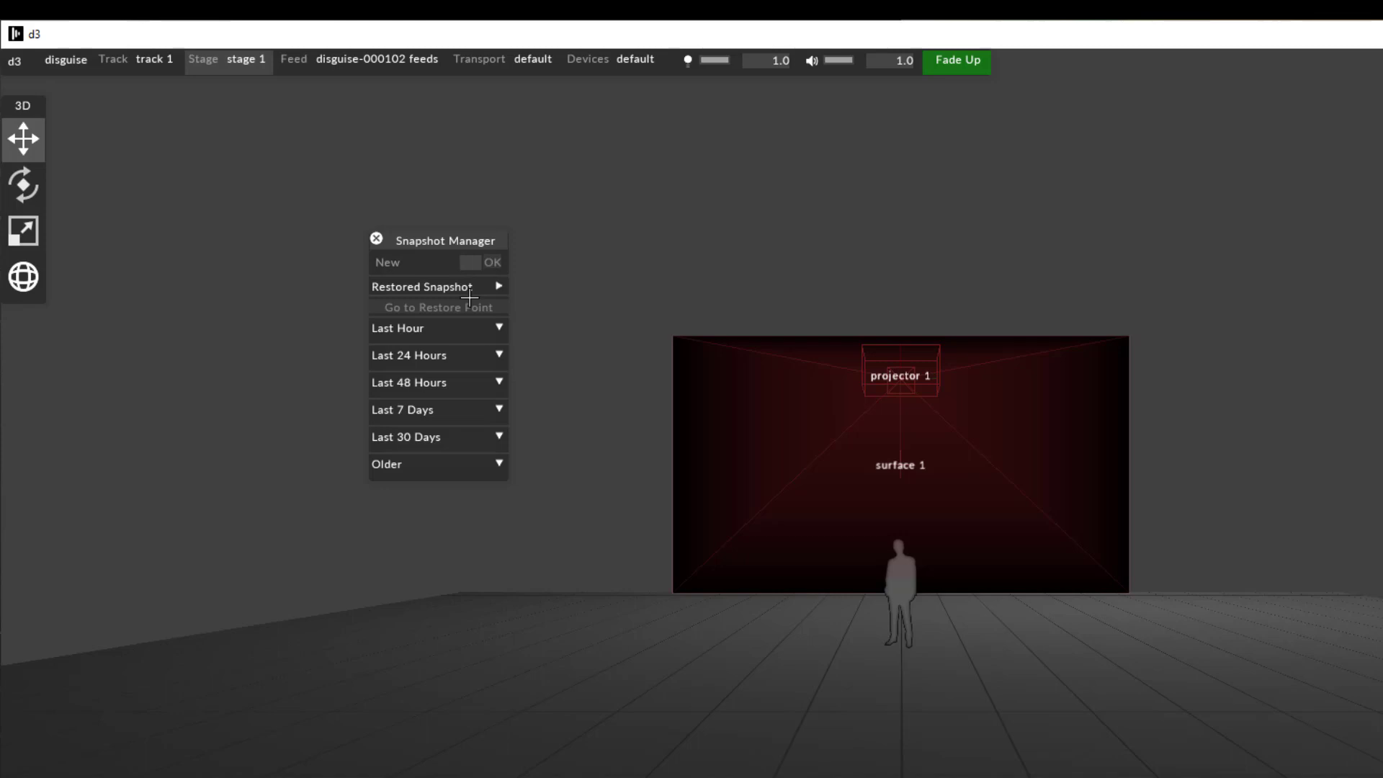
{"action": "type", "text": "Start"}
{"action": "key", "text": "Return"}
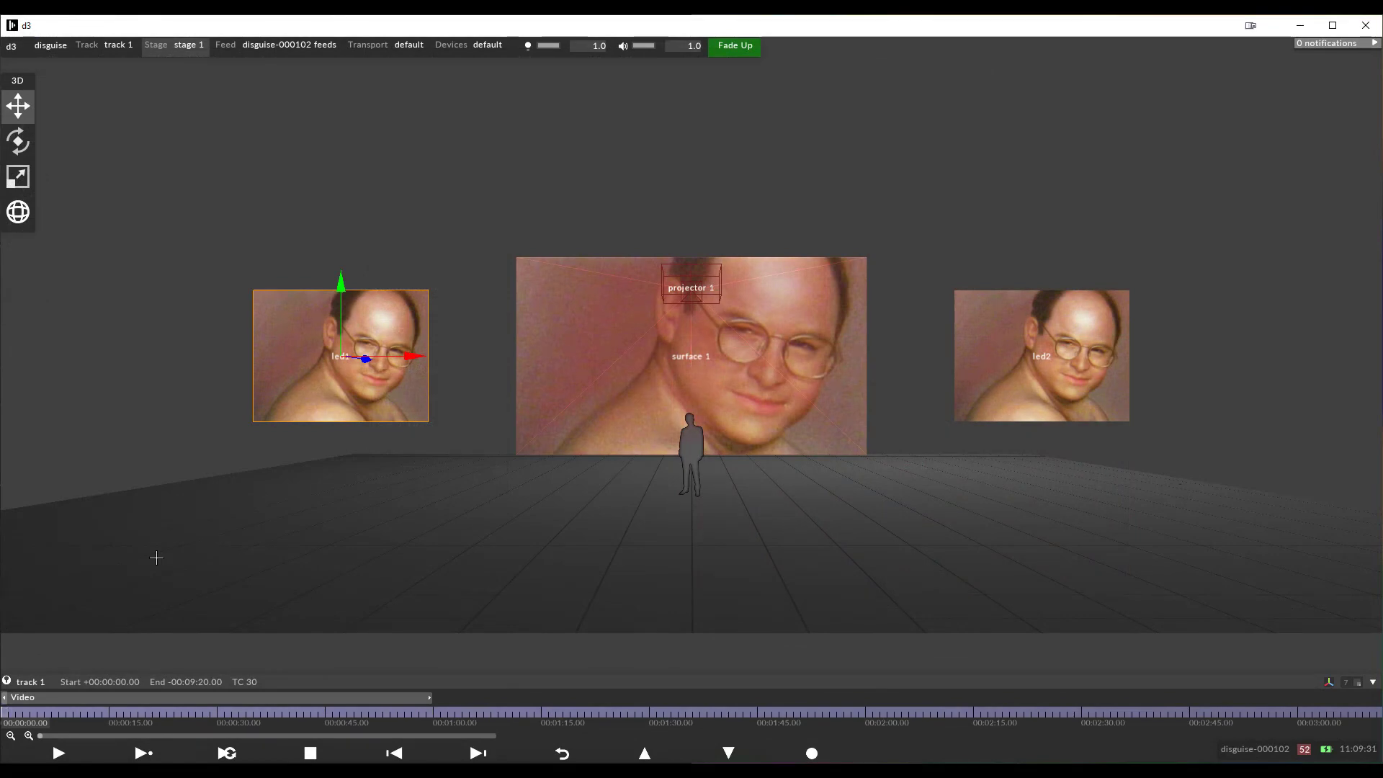
Restore the start snapshot and return the project to its restore point
{"action": "key", "text": "ctrl+s"}
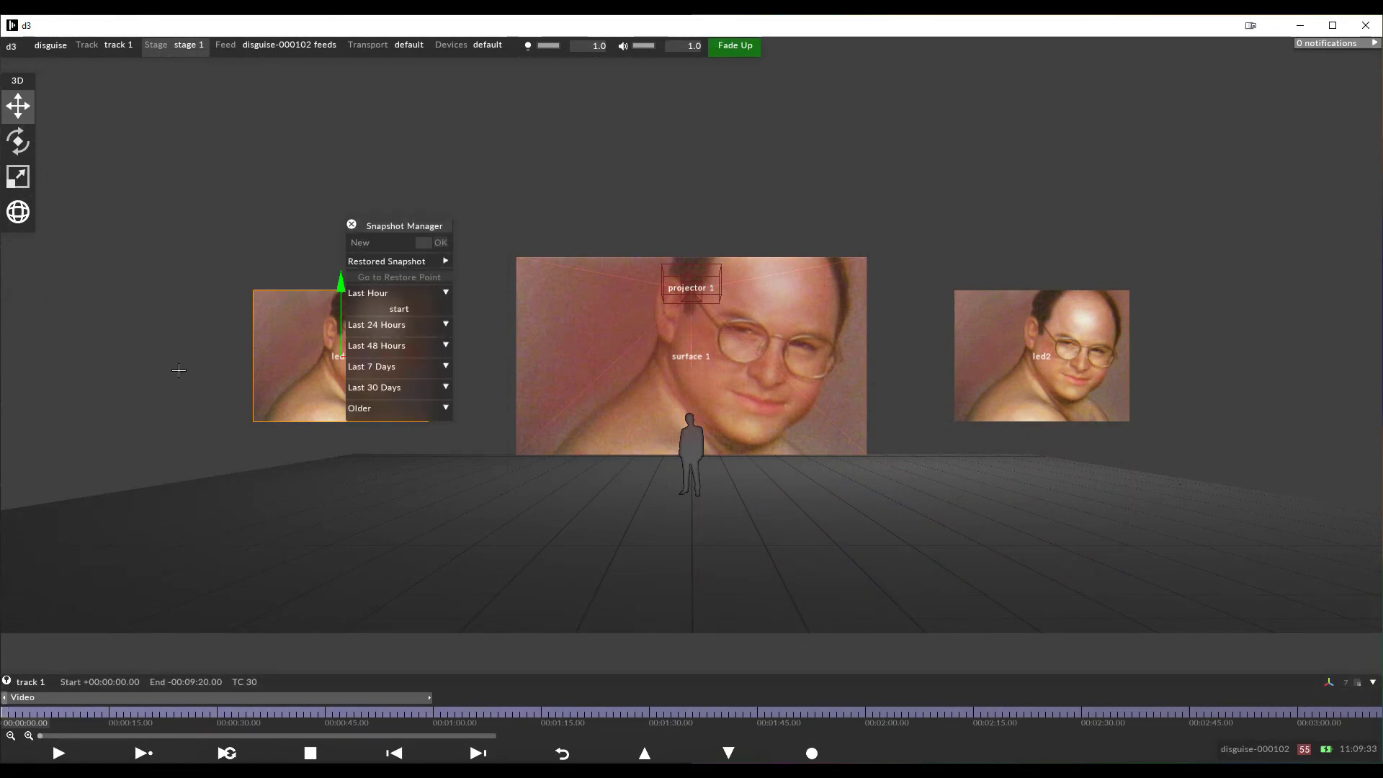
{"action": "left_click_drag", "start_coordinate": [402, 224], "coordinate": [208, 195]}
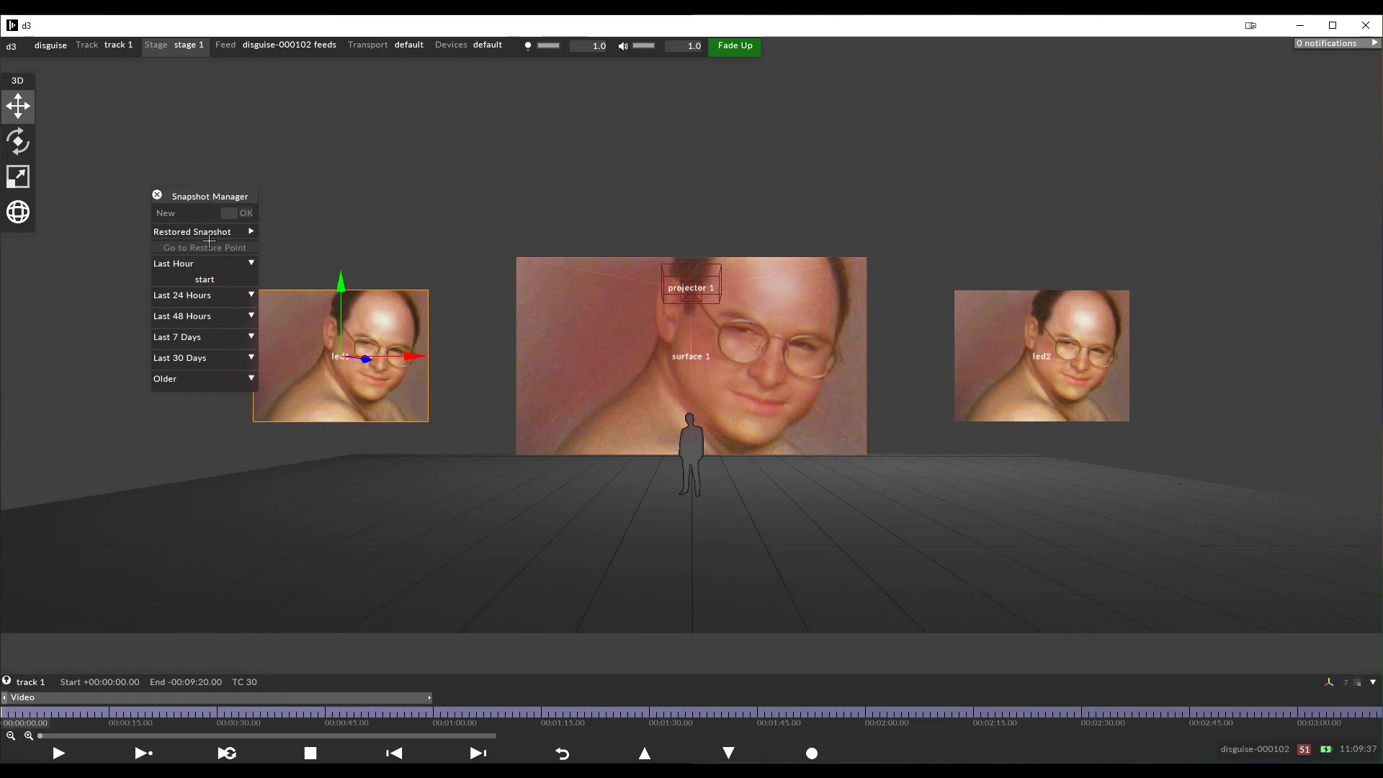
{"action": "left_click", "coordinate": [208, 281]}
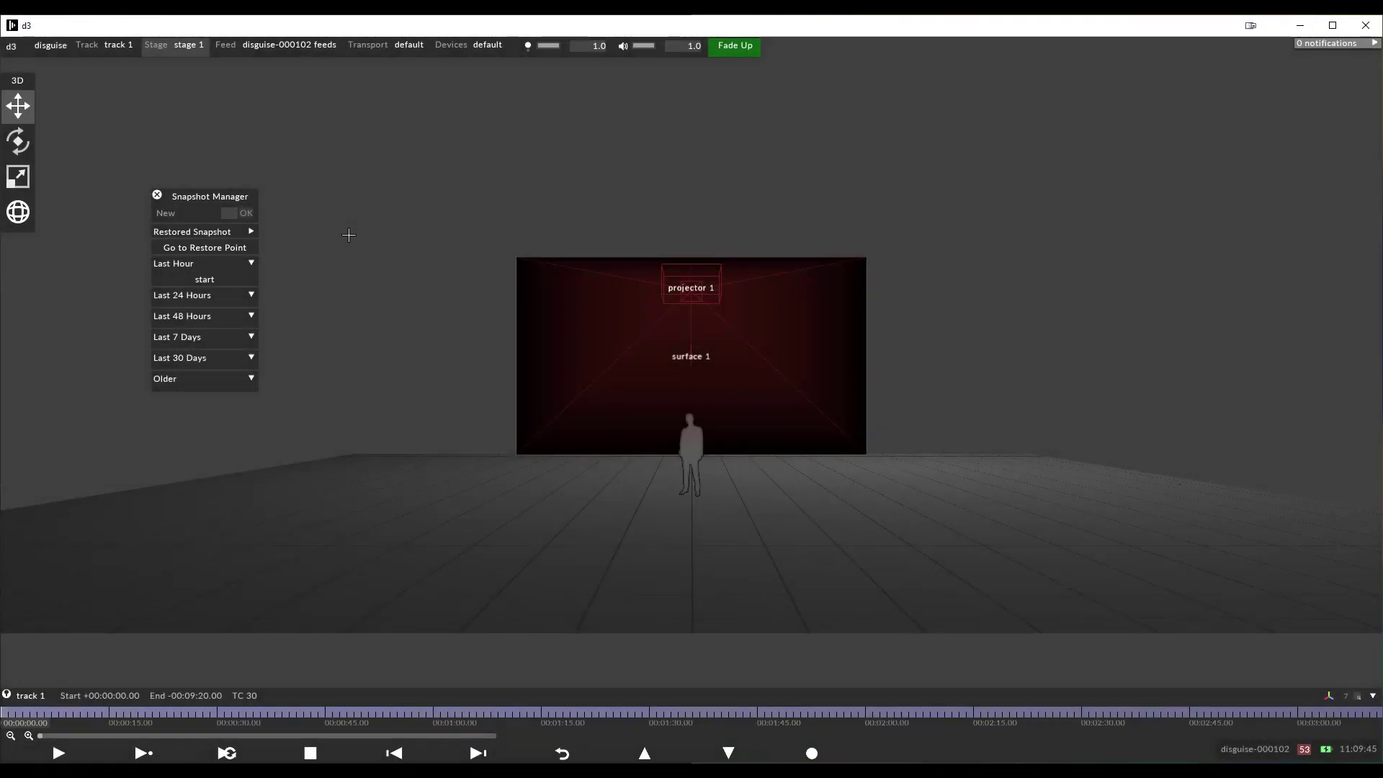
{"action": "left_click", "coordinate": [250, 247]}
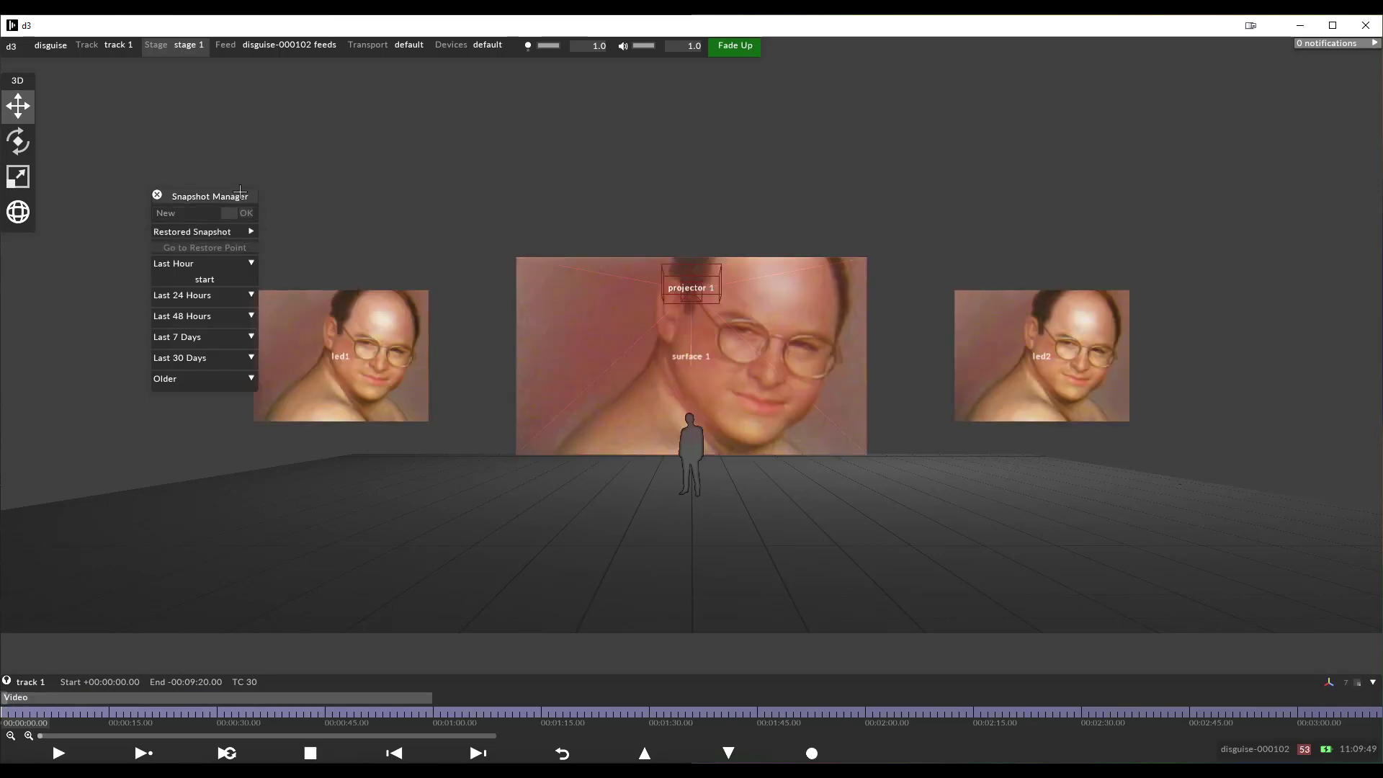
{"action": "left_click_drag", "start_coordinate": [240, 190], "coordinate": [227, 189]}
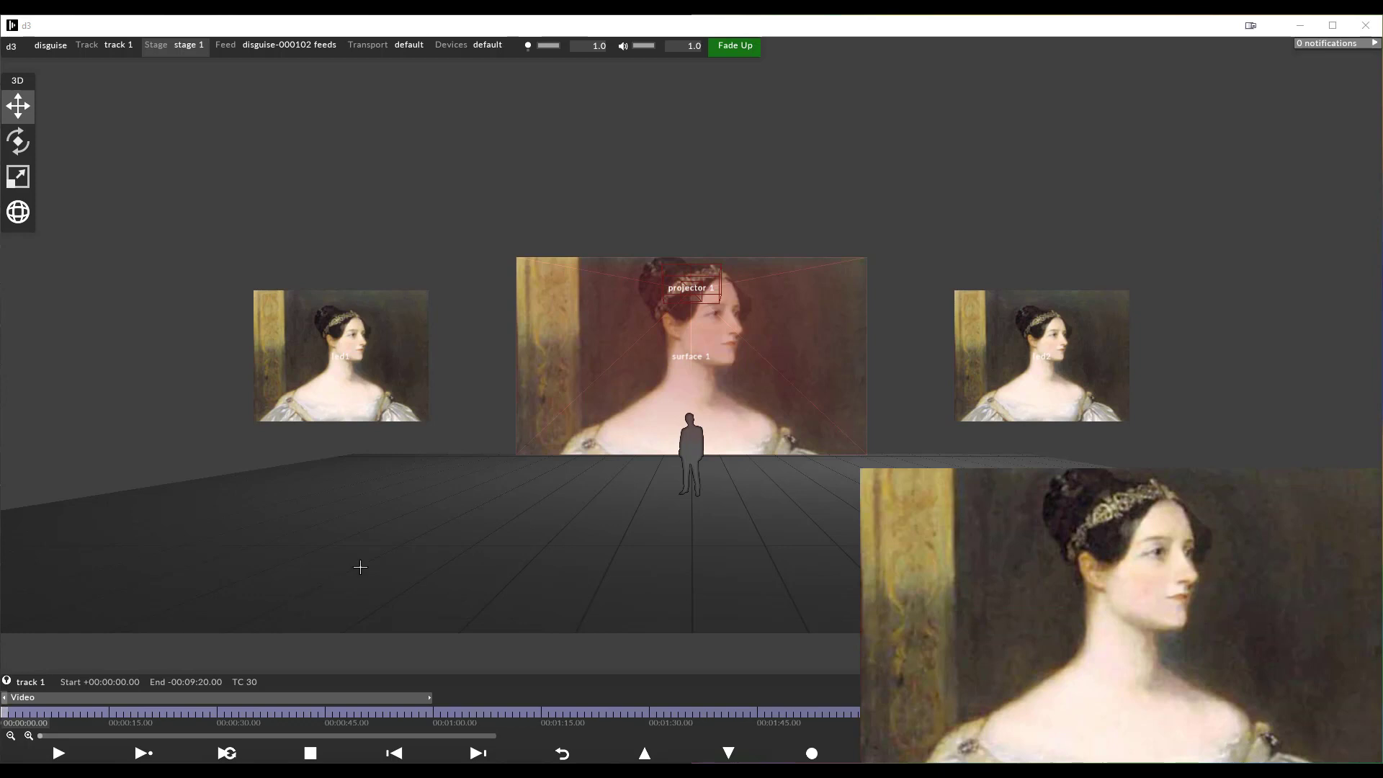
Hold the output of the projection surface named surface 1
{"action": "left_click", "coordinate": [567, 420]}
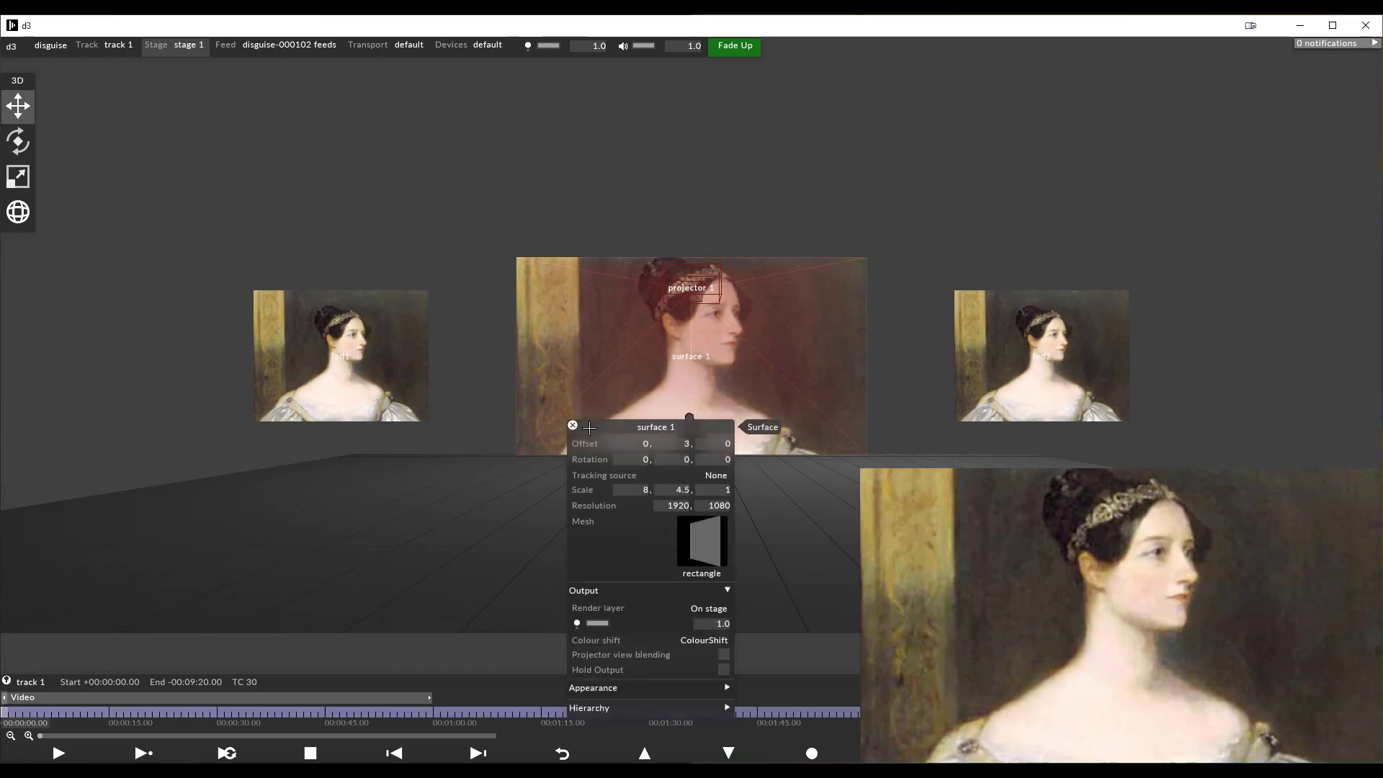
{"action": "left_click_drag", "start_coordinate": [588, 424], "coordinate": [214, 236]}
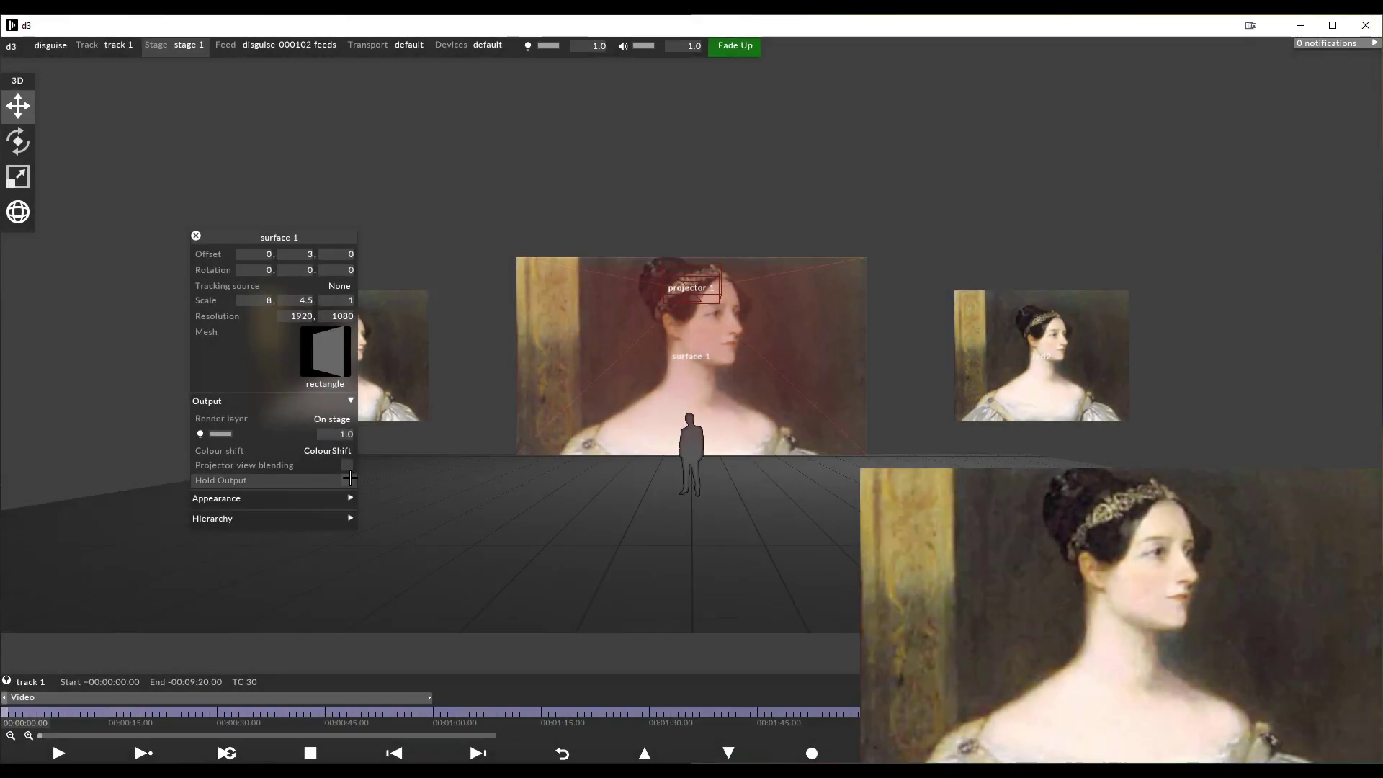
{"action": "left_click", "coordinate": [348, 479]}
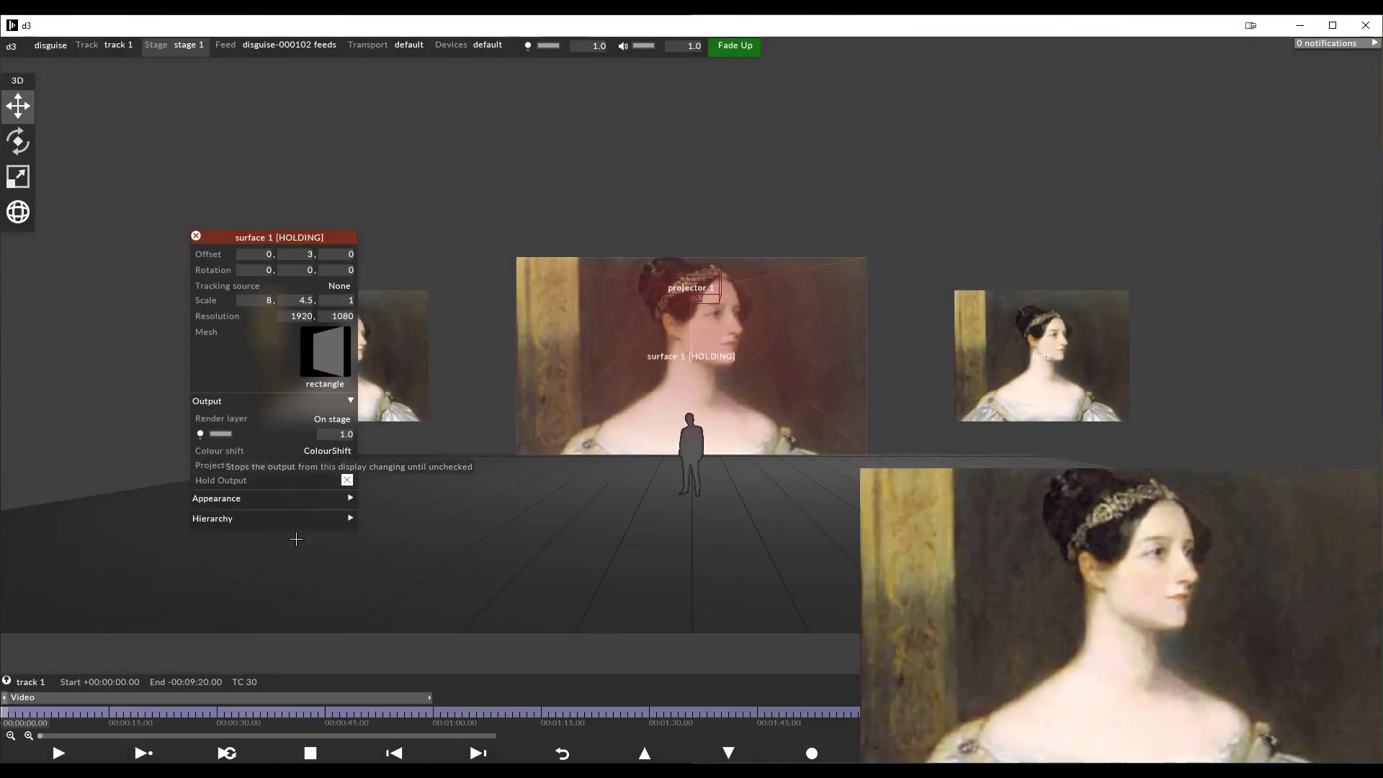
Change the Video layer's media to george.jpg and release the held output of surface 1, closing its properties
{"action": "left_click", "coordinate": [216, 697]}
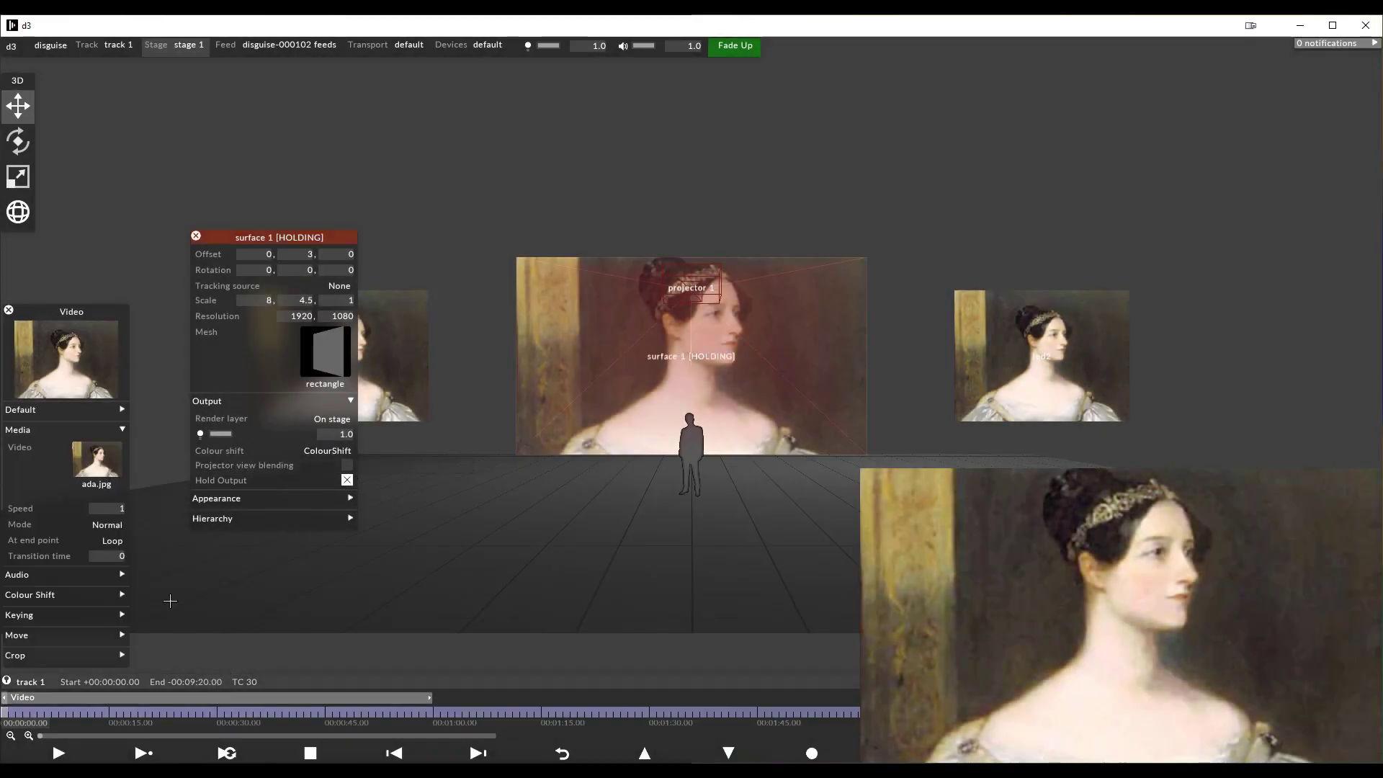
{"action": "left_click", "coordinate": [84, 462]}
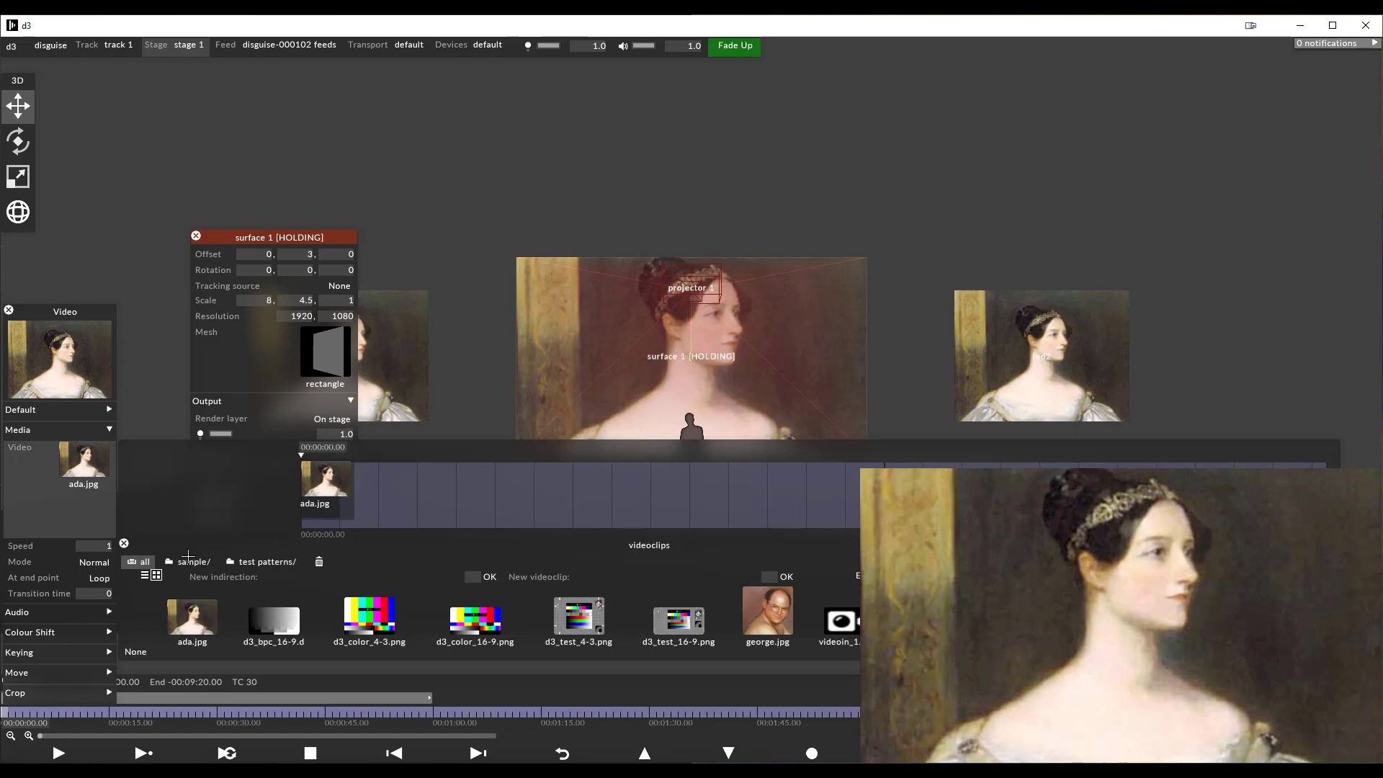
{"action": "left_click", "coordinate": [768, 616]}
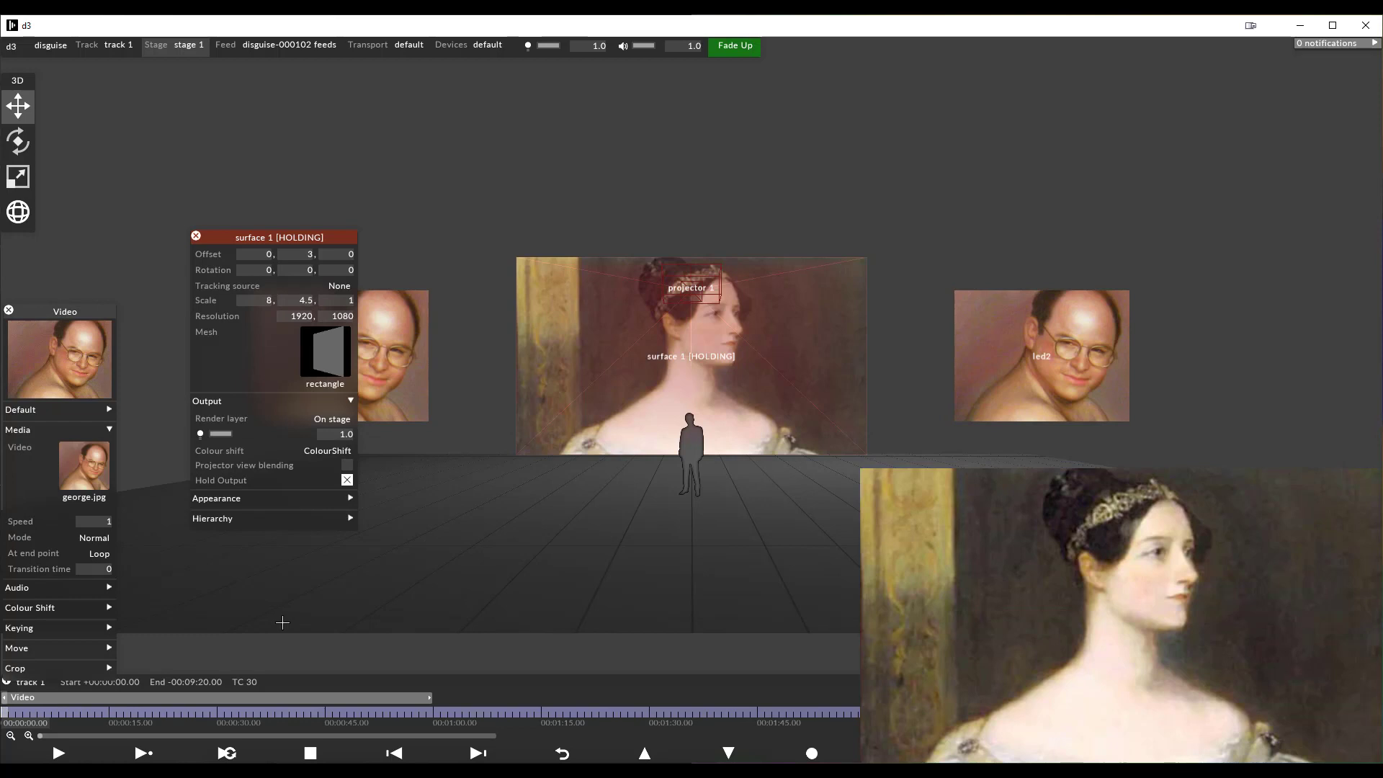
{"action": "left_click", "coordinate": [347, 480]}
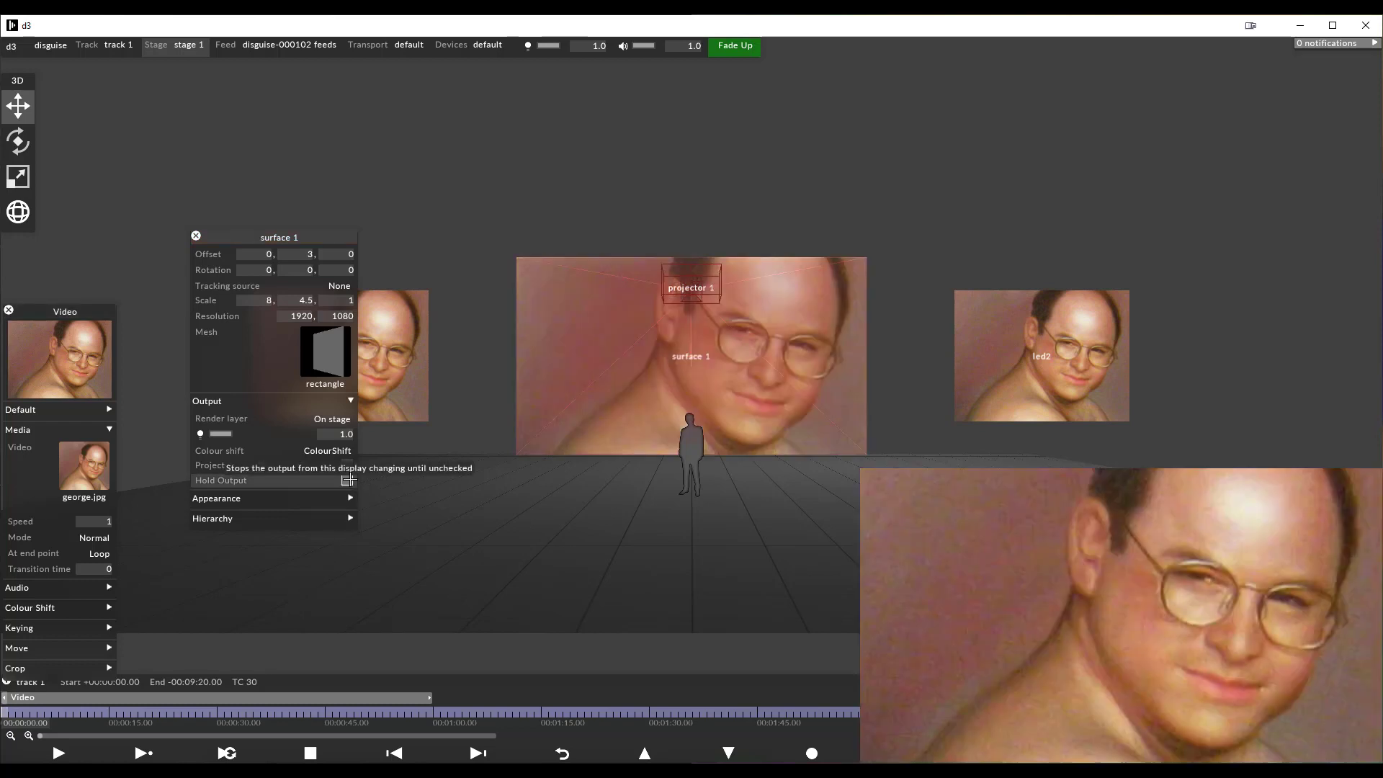
{"action": "left_click", "coordinate": [197, 236]}
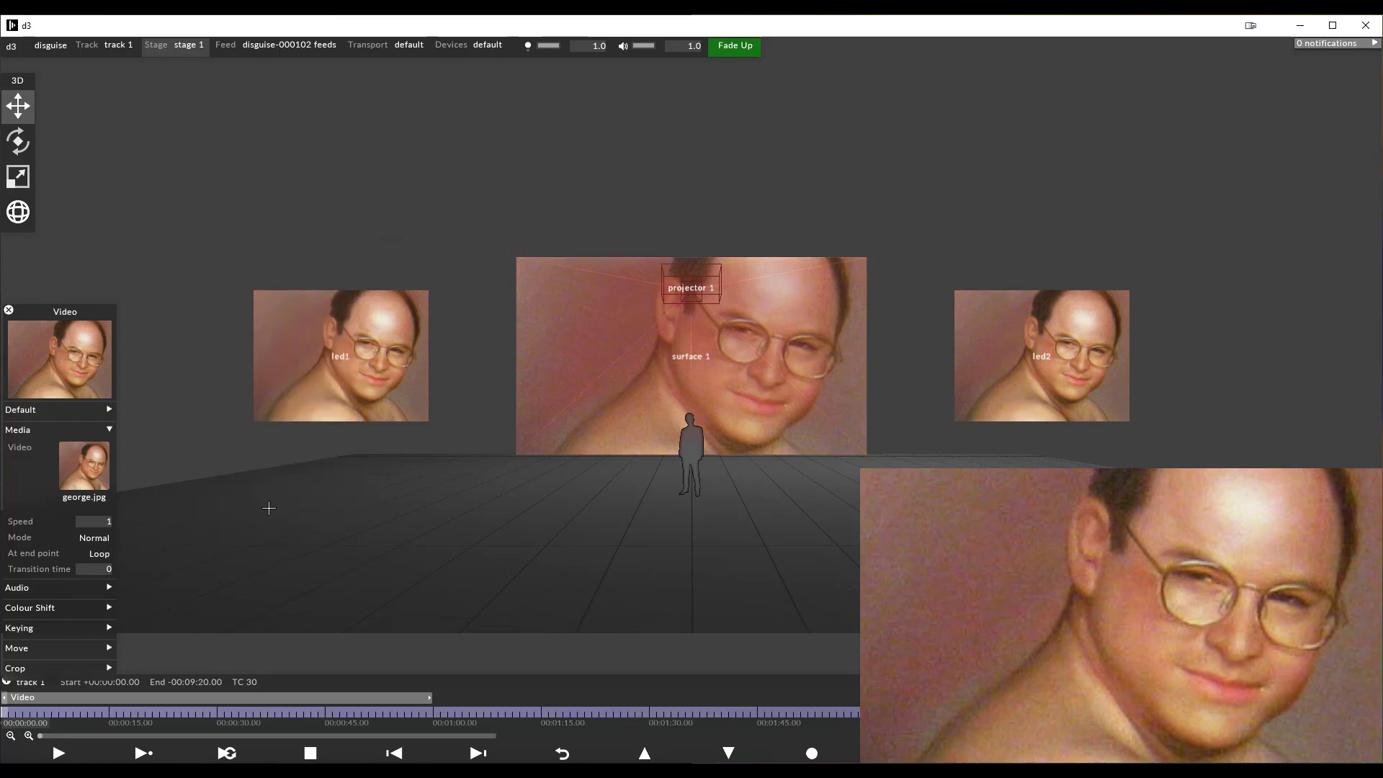
Hold all outputs of stage 1 and change the Video layer's media to ada.jpg
{"action": "left_click", "coordinate": [199, 50]}
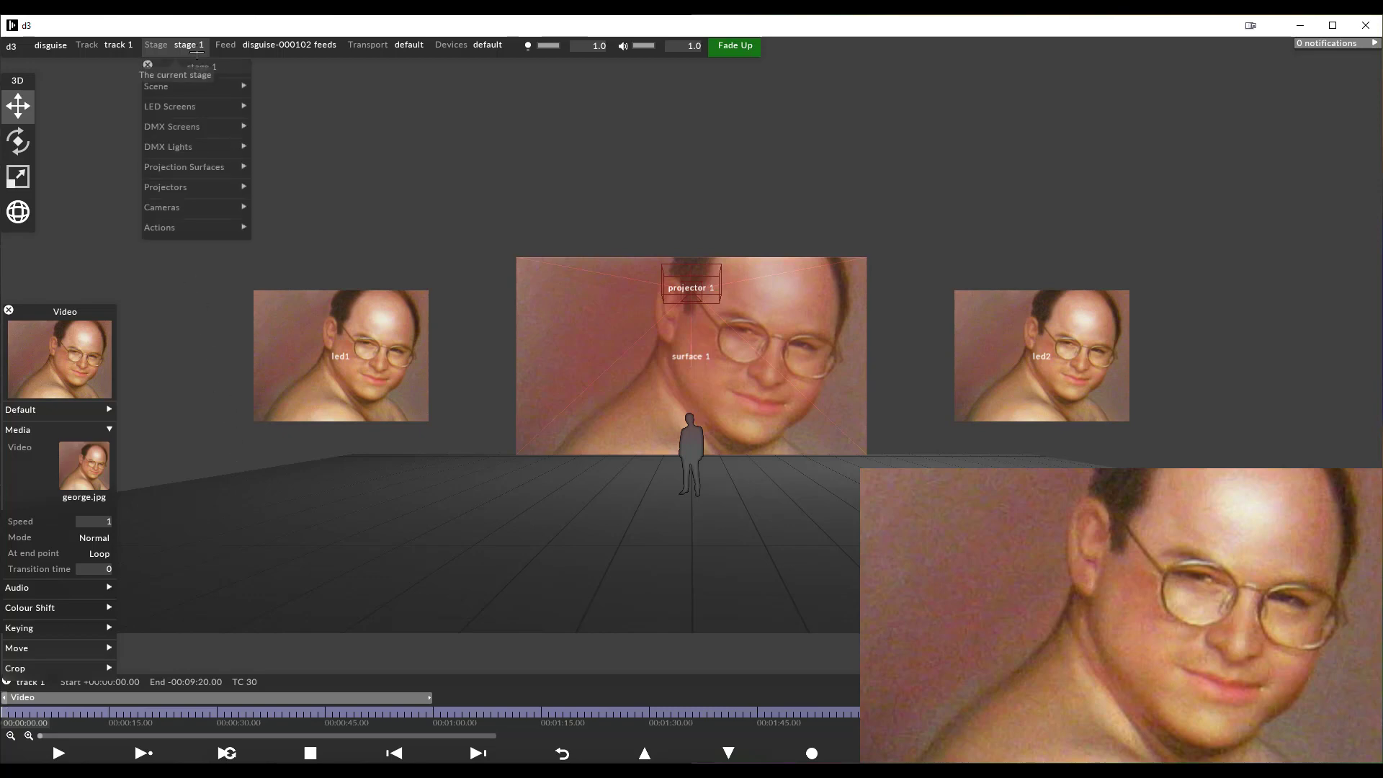
{"action": "left_click", "coordinate": [182, 232]}
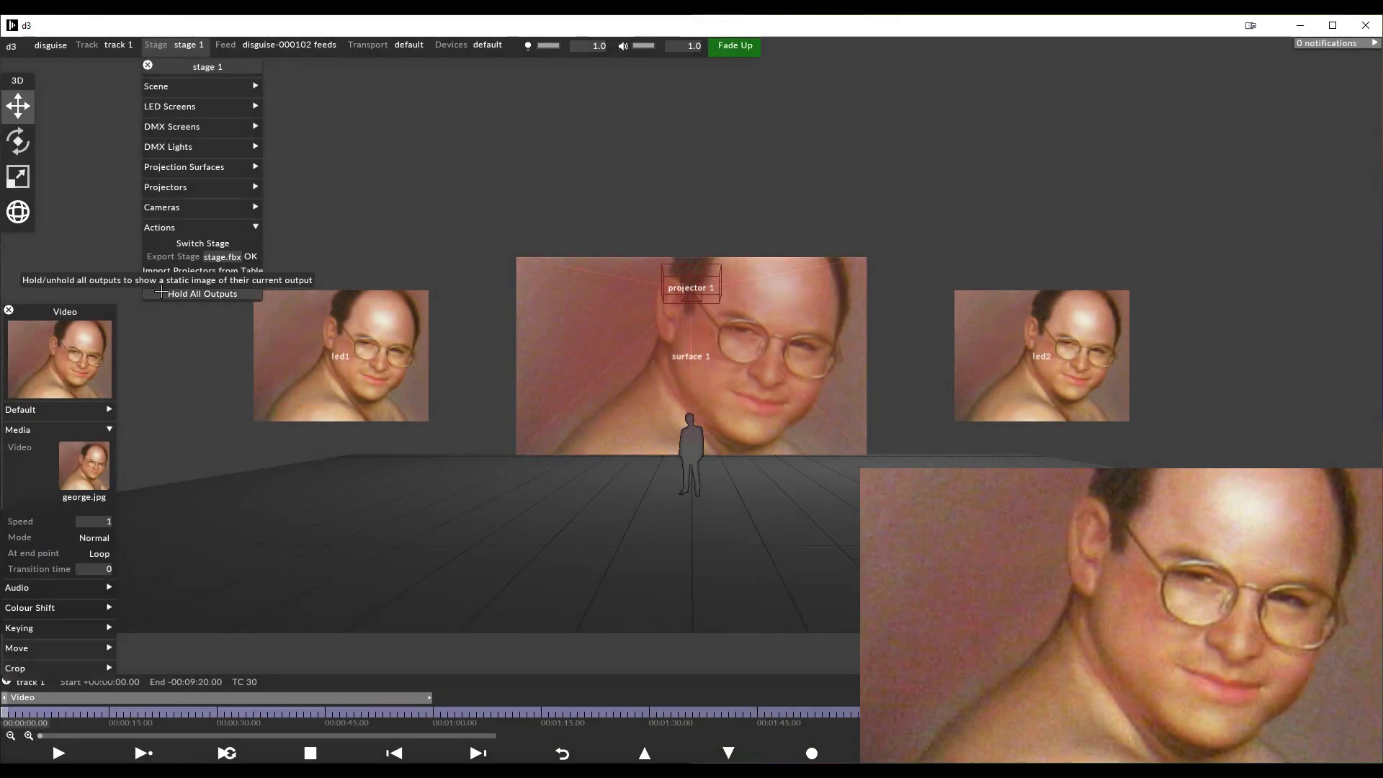
{"action": "left_click", "coordinate": [162, 293]}
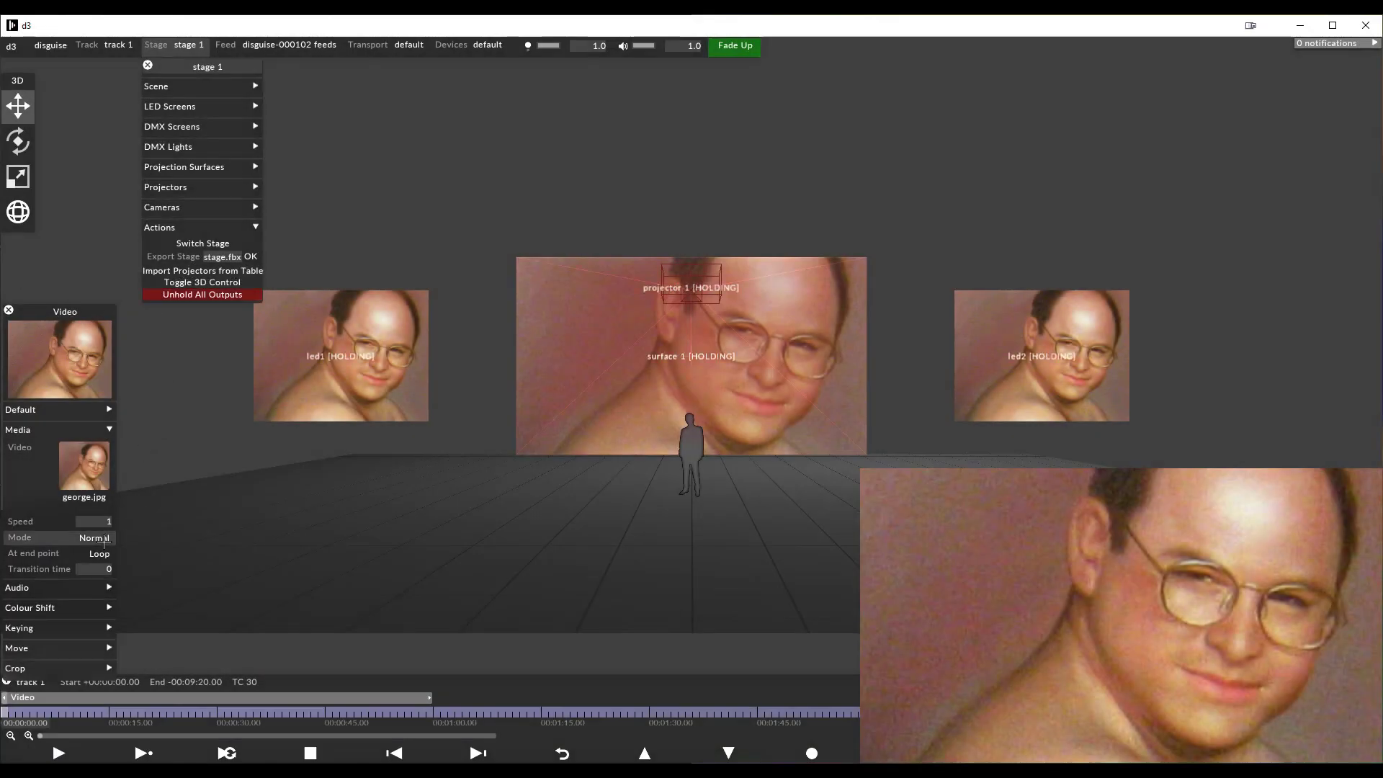
{"action": "left_click", "coordinate": [88, 472]}
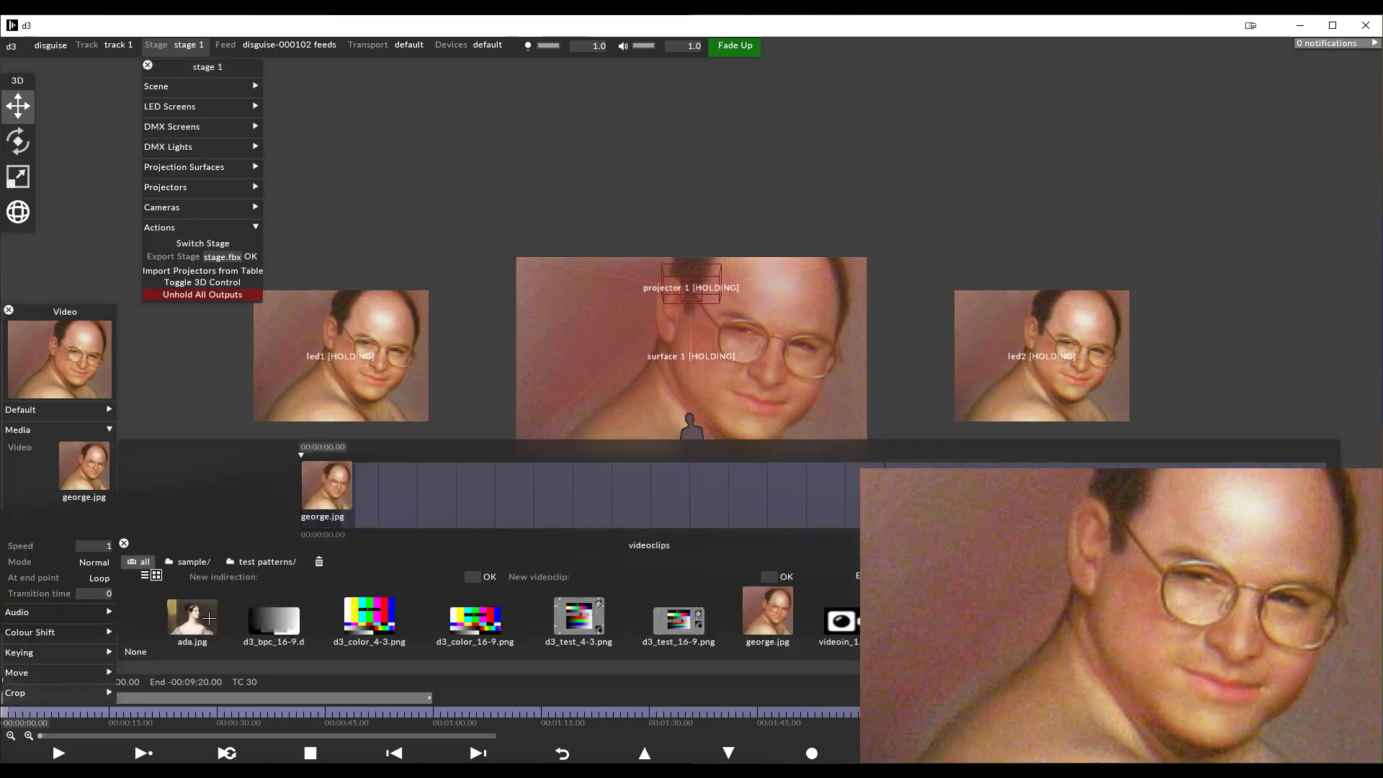
{"action": "left_click", "coordinate": [193, 618]}
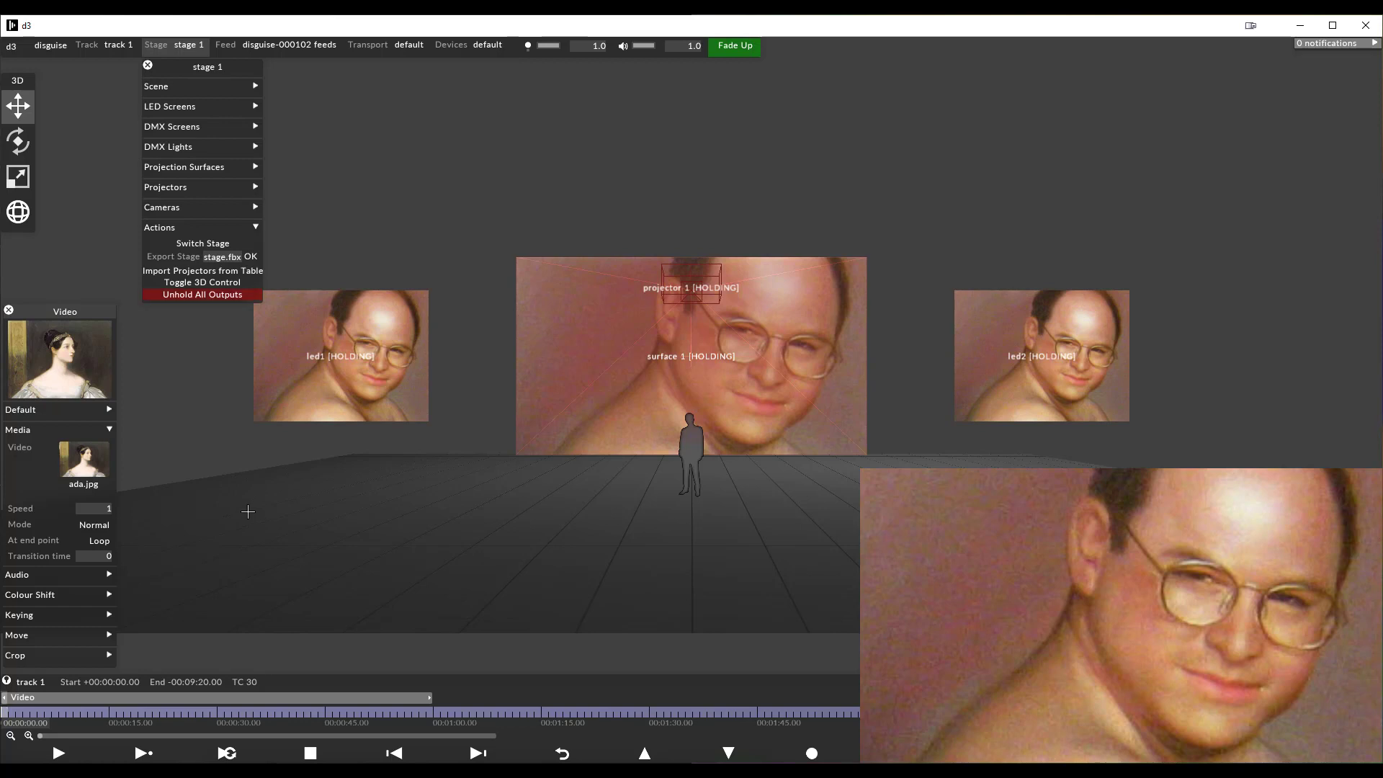
Release the held output of the led1 screen on its own, and unhold all the stage's remaining outputs
{"action": "left_click", "coordinate": [368, 372]}
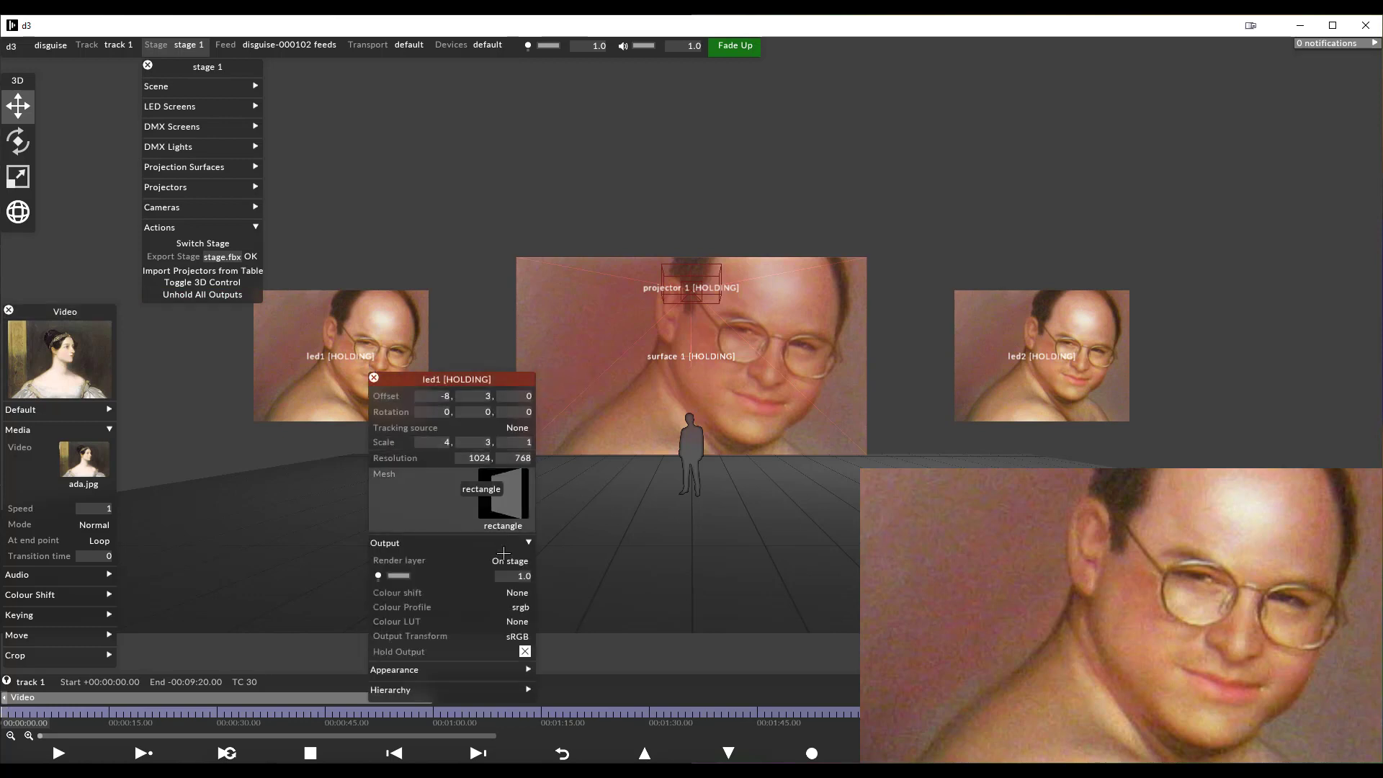
{"action": "left_click", "coordinate": [524, 652]}
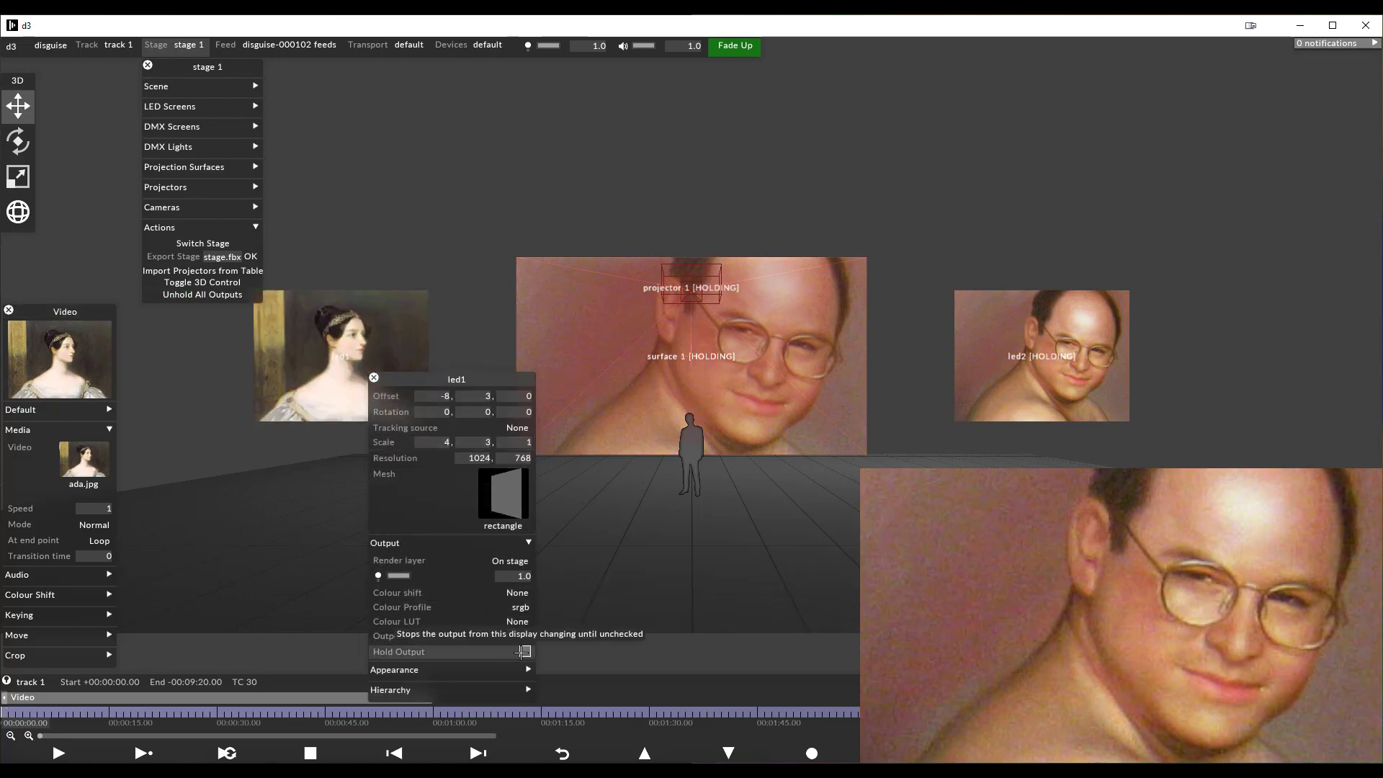
{"action": "left_click", "coordinate": [374, 379]}
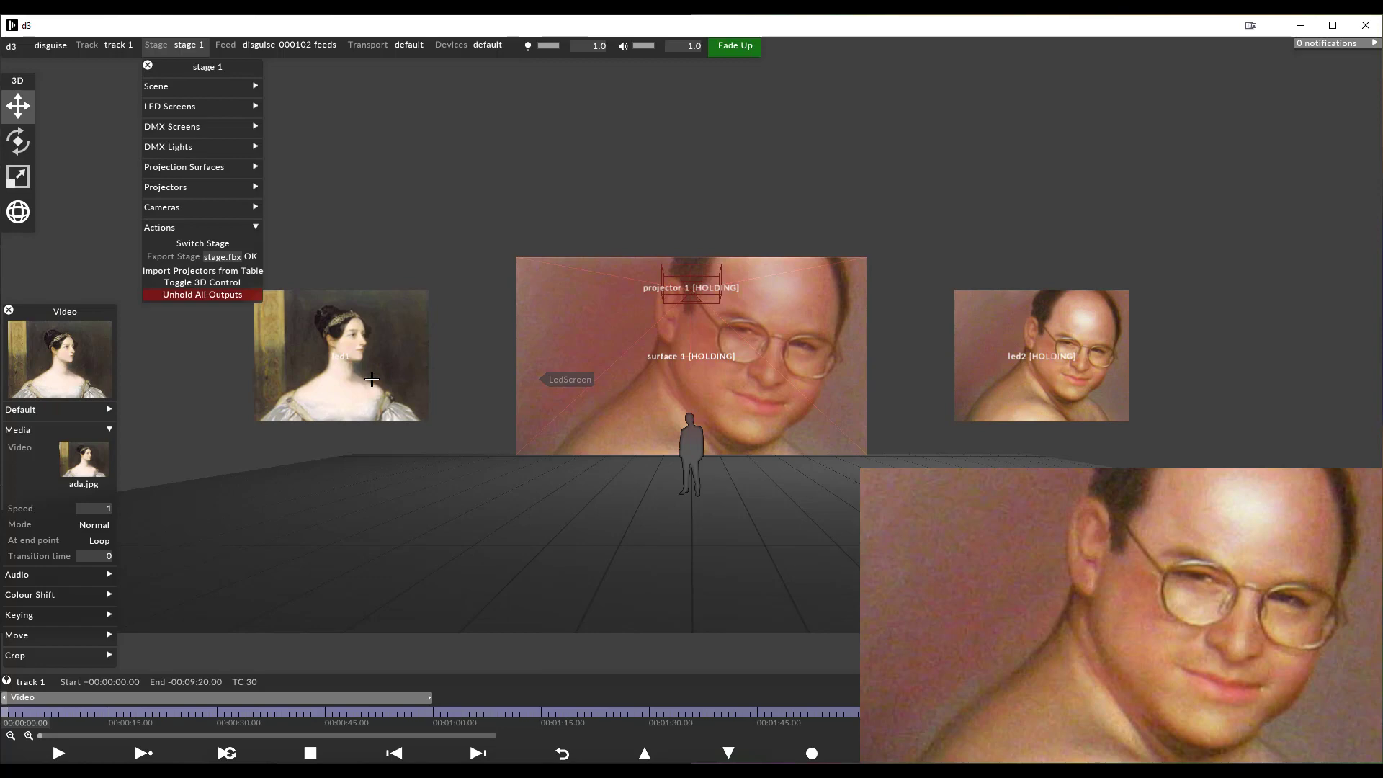
{"action": "left_click", "coordinate": [170, 293]}
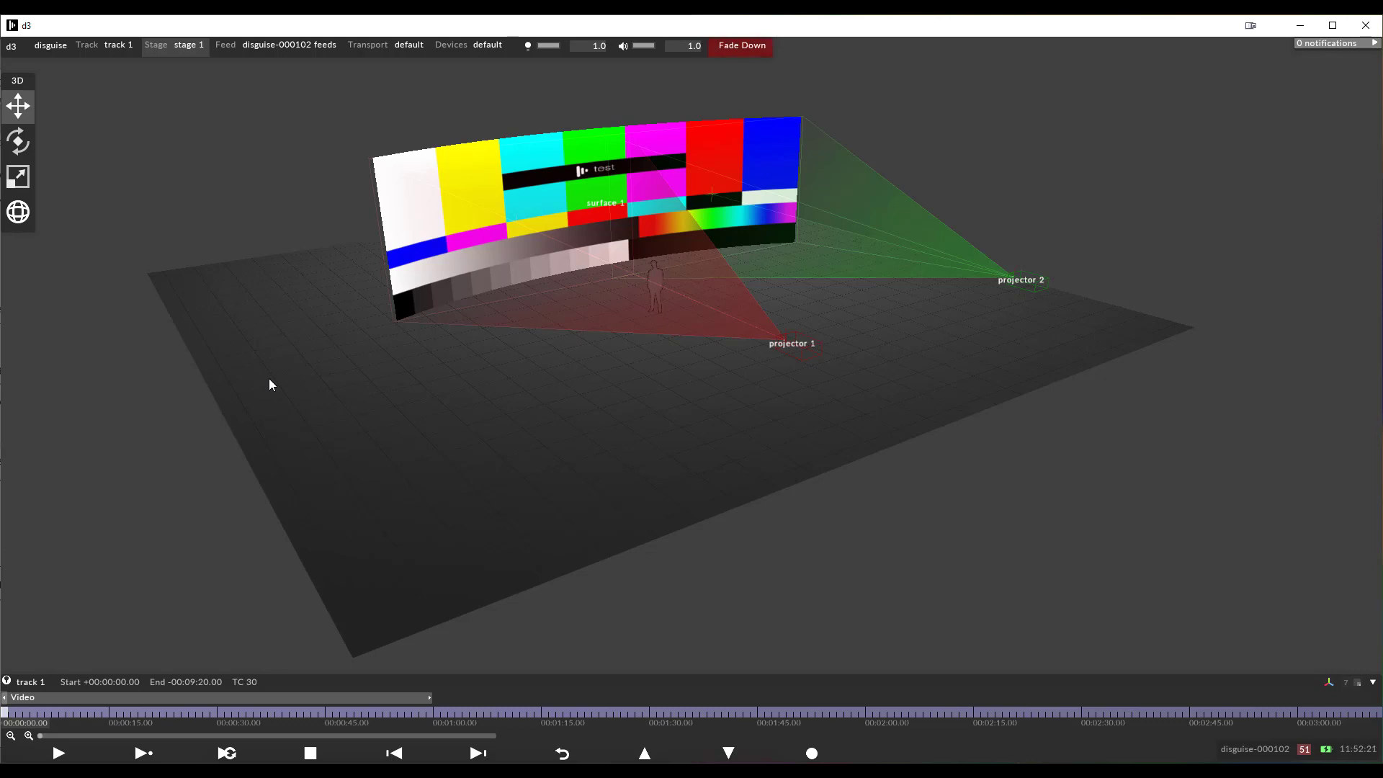
Set the stage visualiser camera's renderer to Lux and close the camera's settings
{"action": "right_click", "coordinate": [75, 388]}
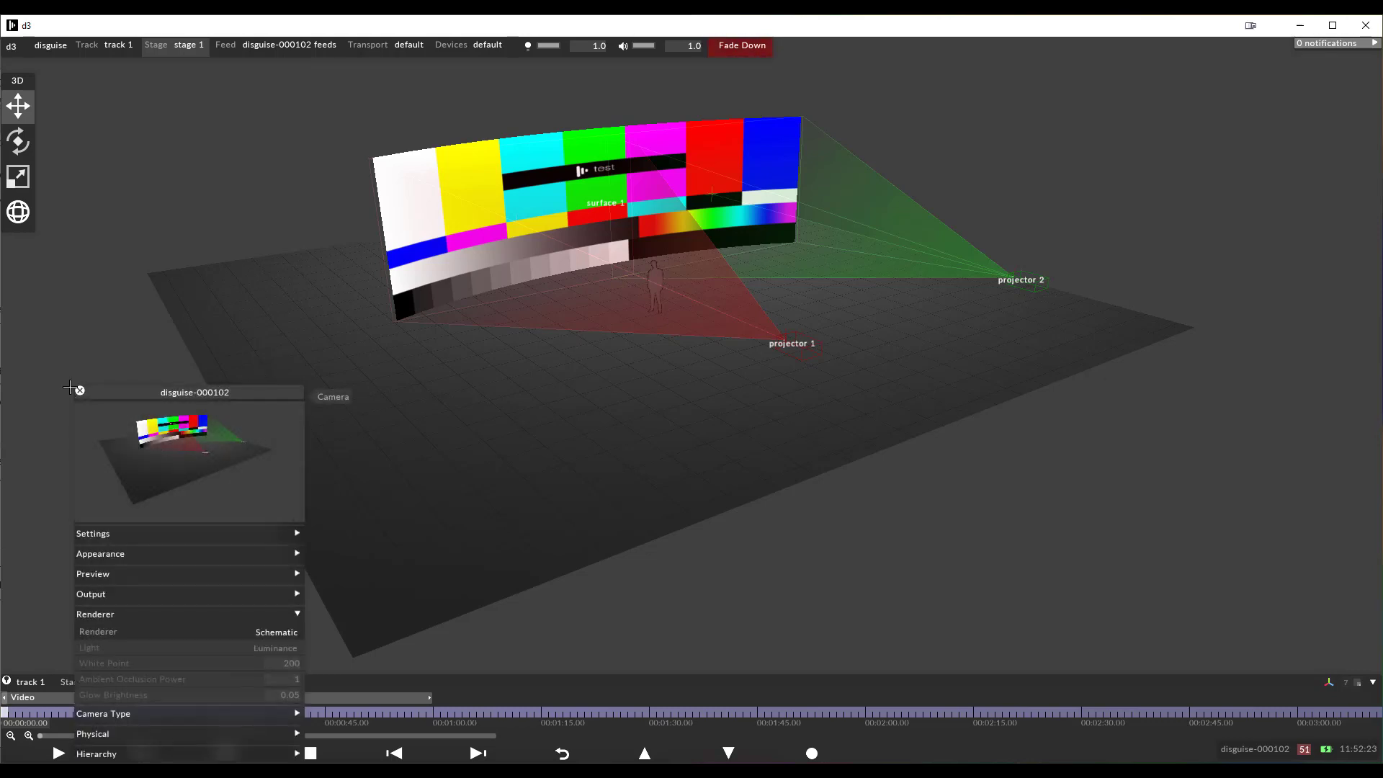
{"action": "left_click", "coordinate": [279, 632]}
{"action": "left_click", "coordinate": [322, 655]}
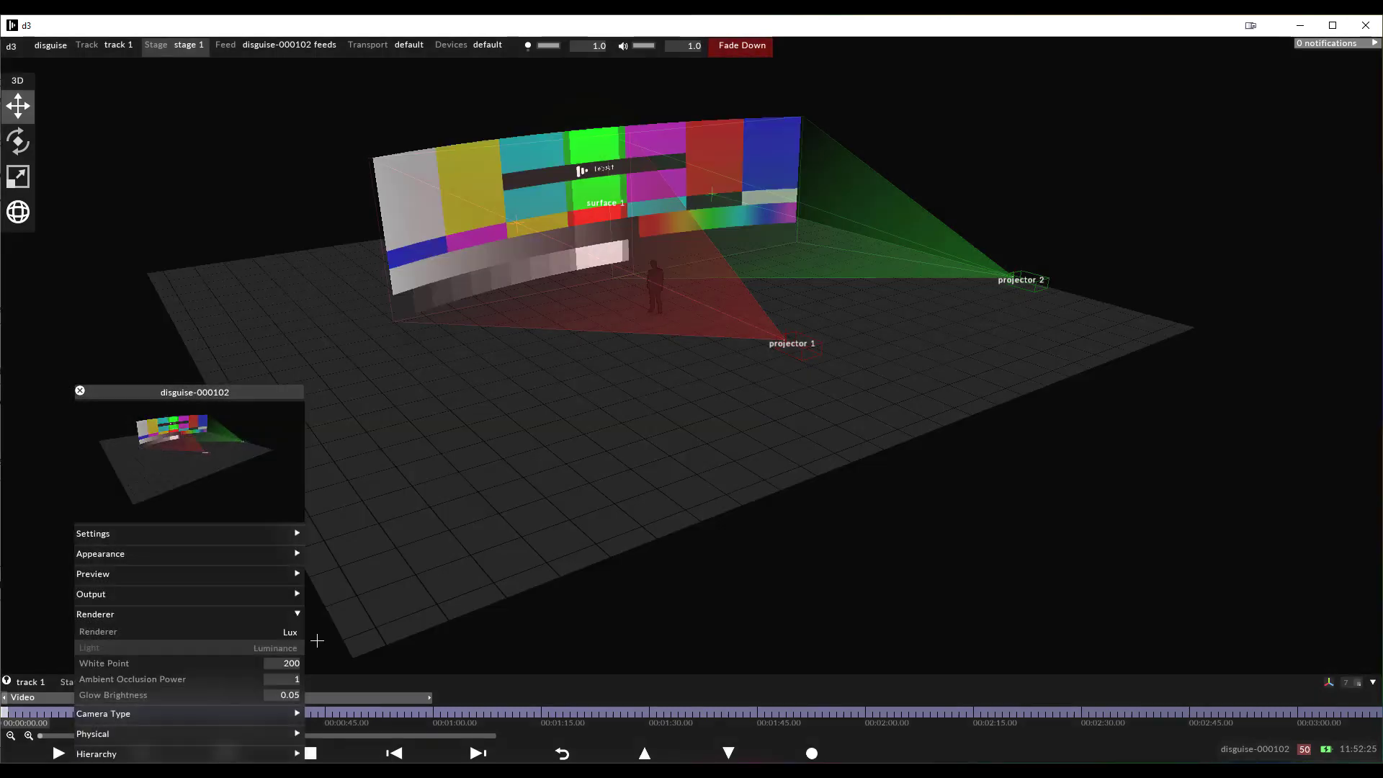
{"action": "left_click", "coordinate": [80, 390]}
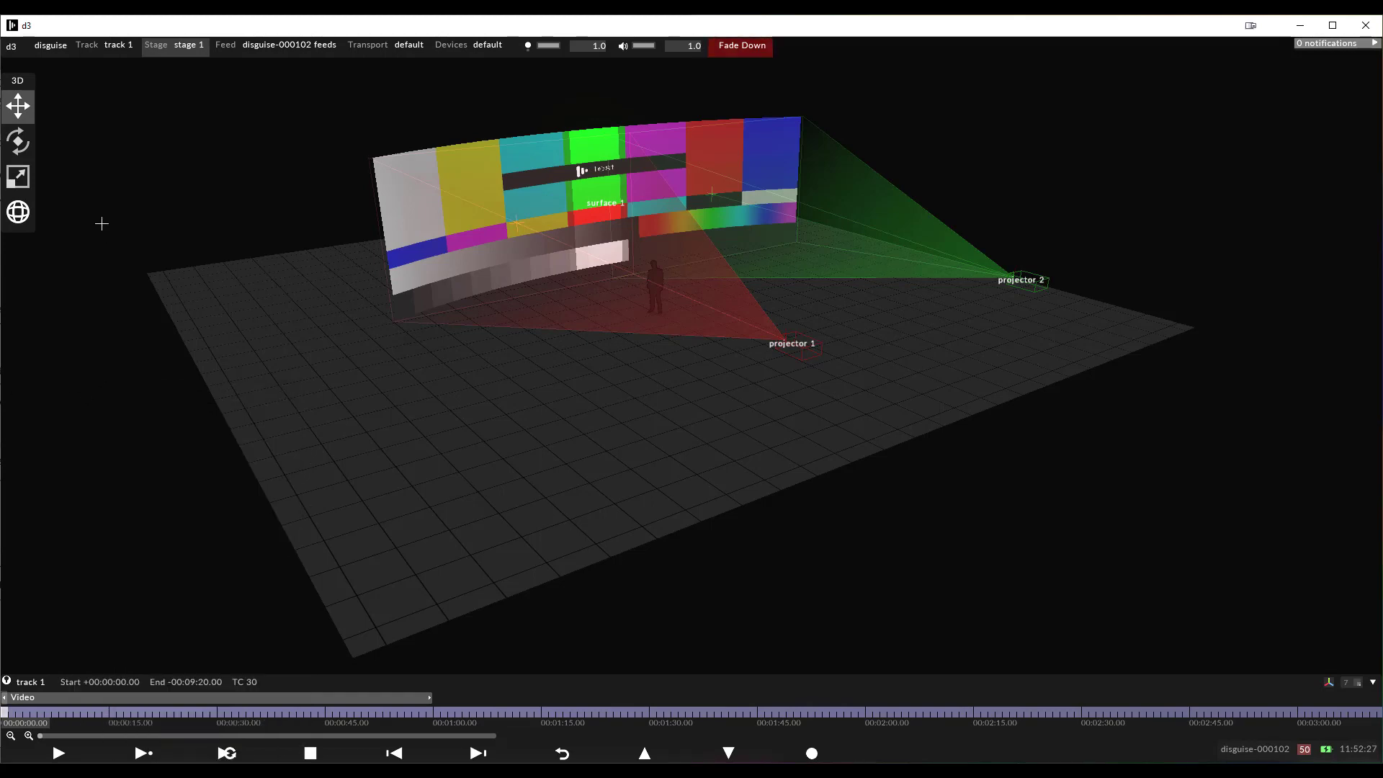
Set the stage's Footprints Quality to 0 to disable projector footprints, and set it back to 1
{"action": "left_click", "coordinate": [167, 40]}
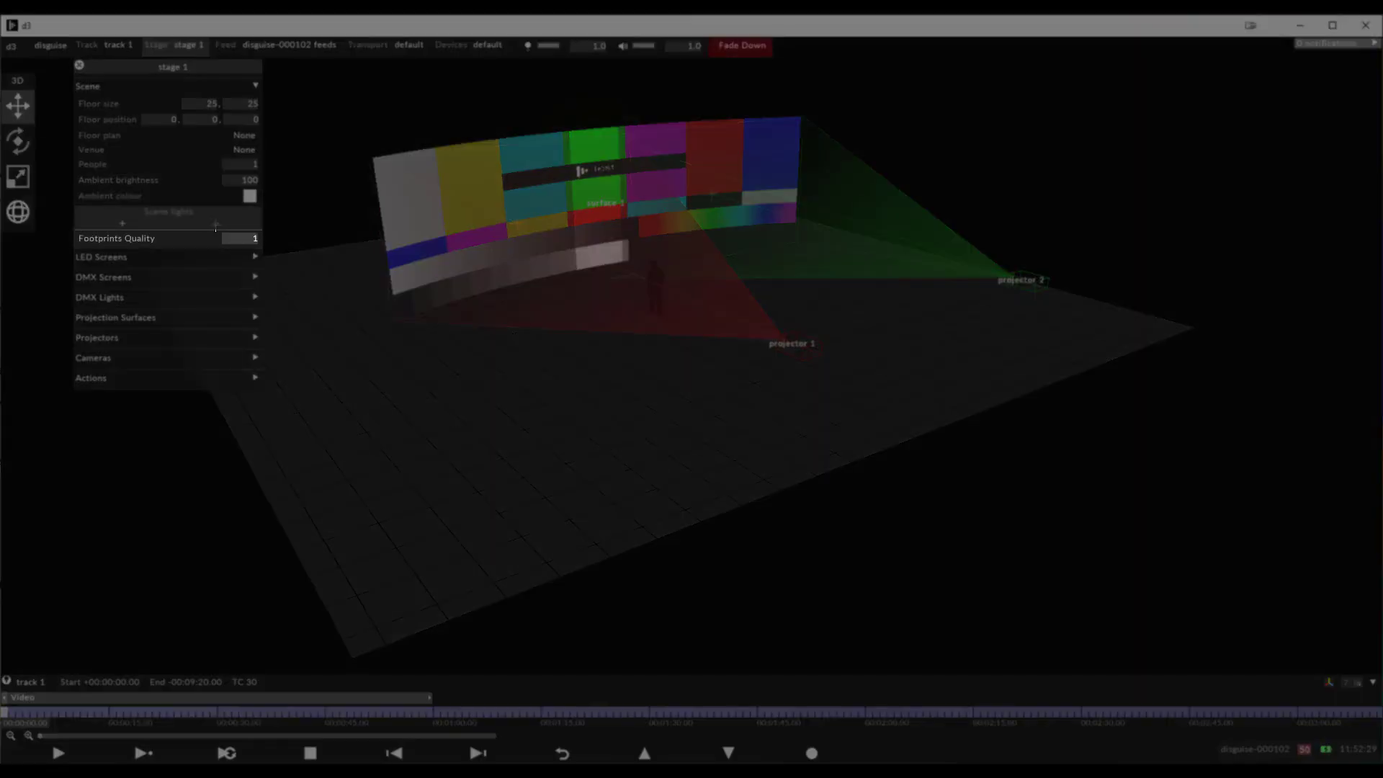
{"action": "mouse_move", "coordinate": [215, 239]}
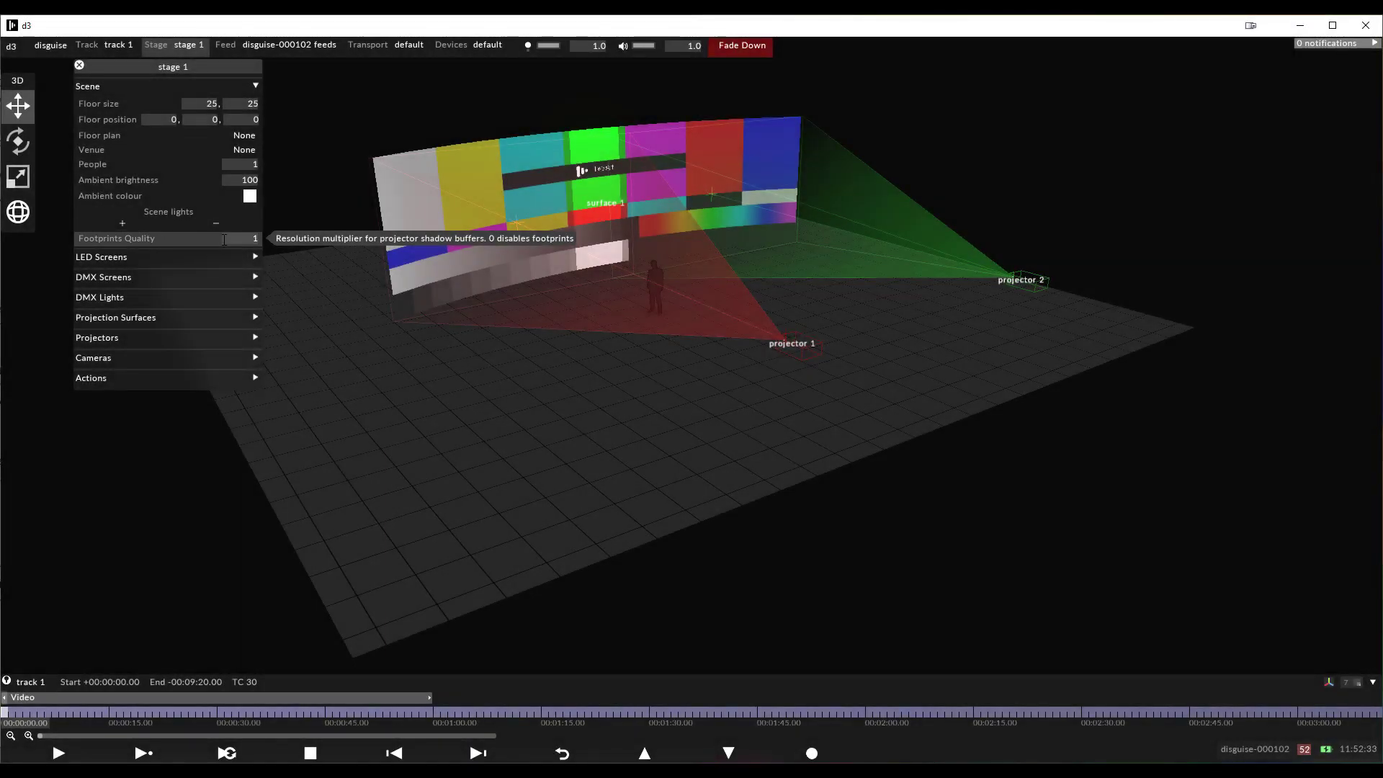
{"action": "left_click", "coordinate": [225, 240]}
{"action": "type", "text": "0"}
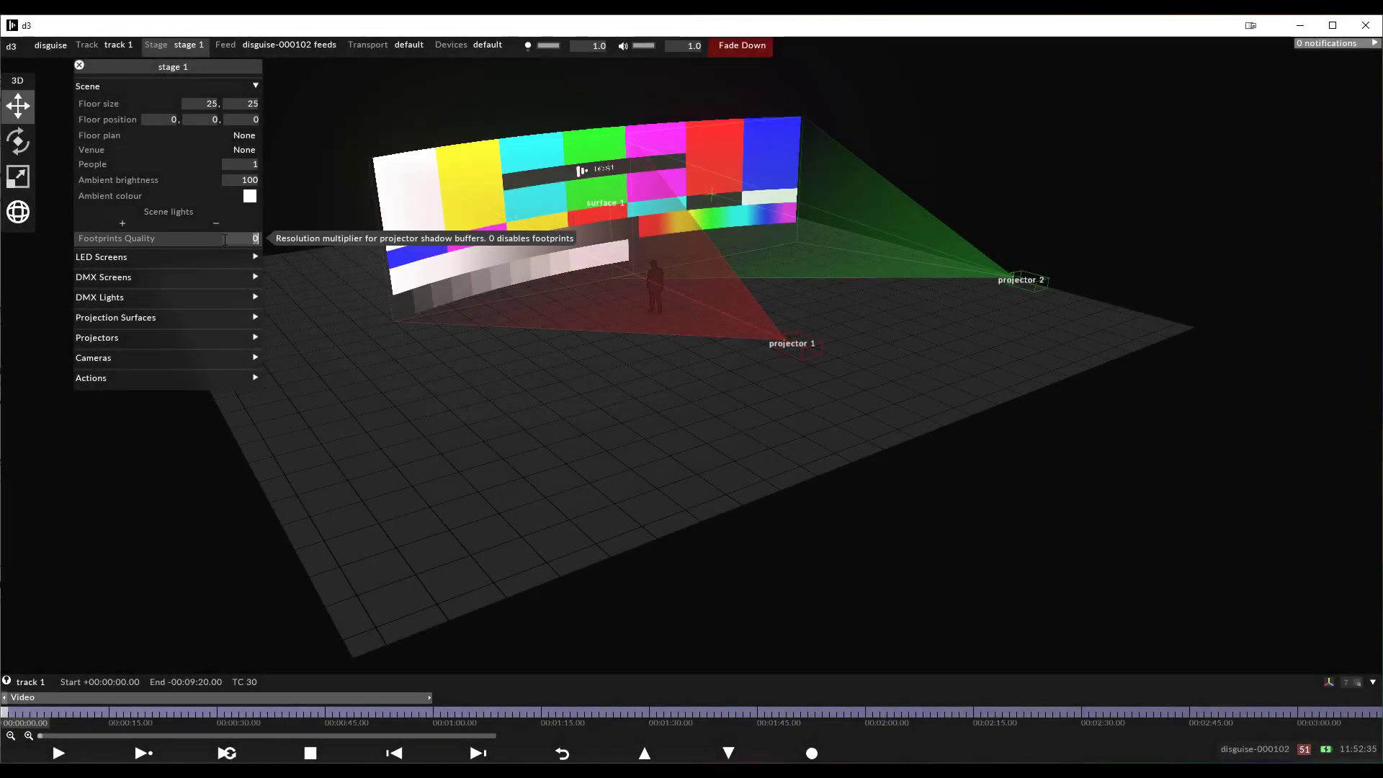
{"action": "type", "text": "1"}
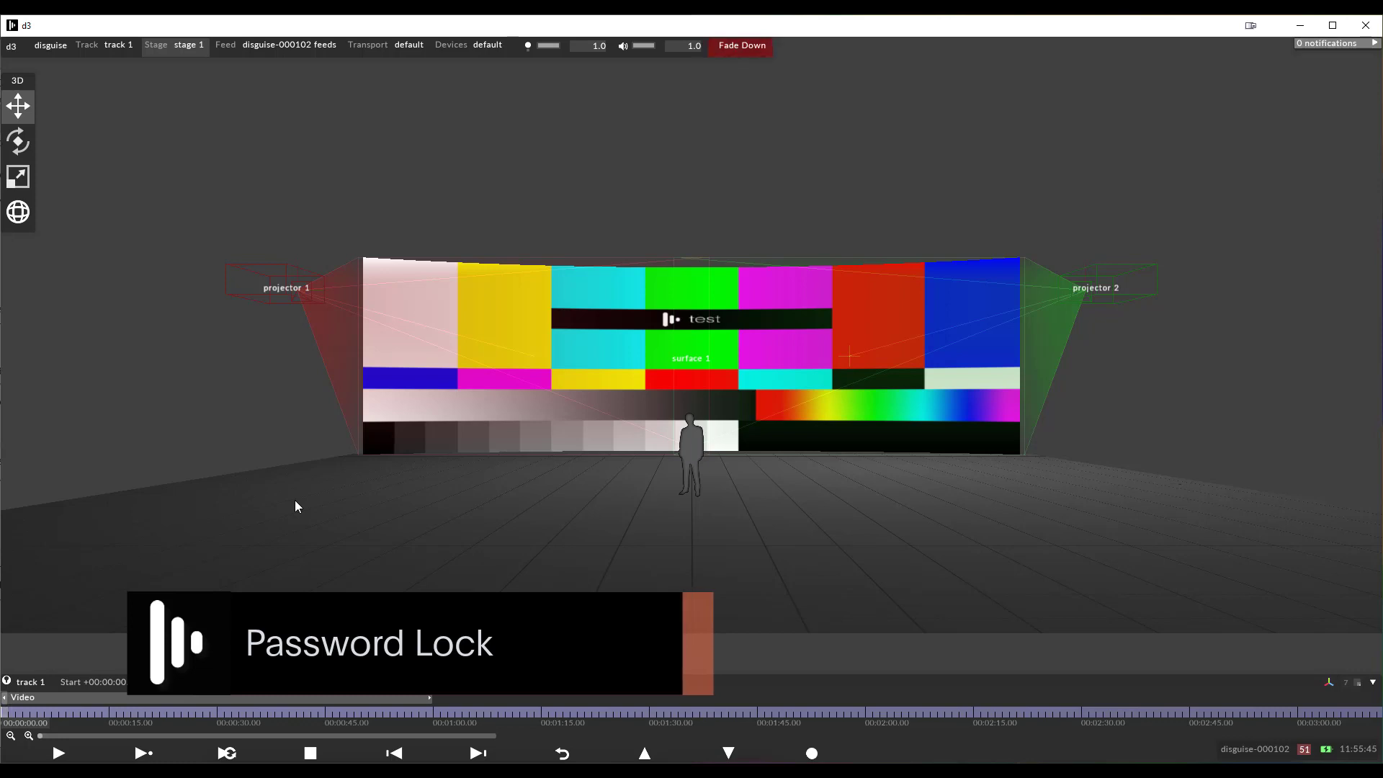
Lock the interface through the program control options and unlock it by entering the lock password
{"action": "key", "text": "ctrl+alt+l"}
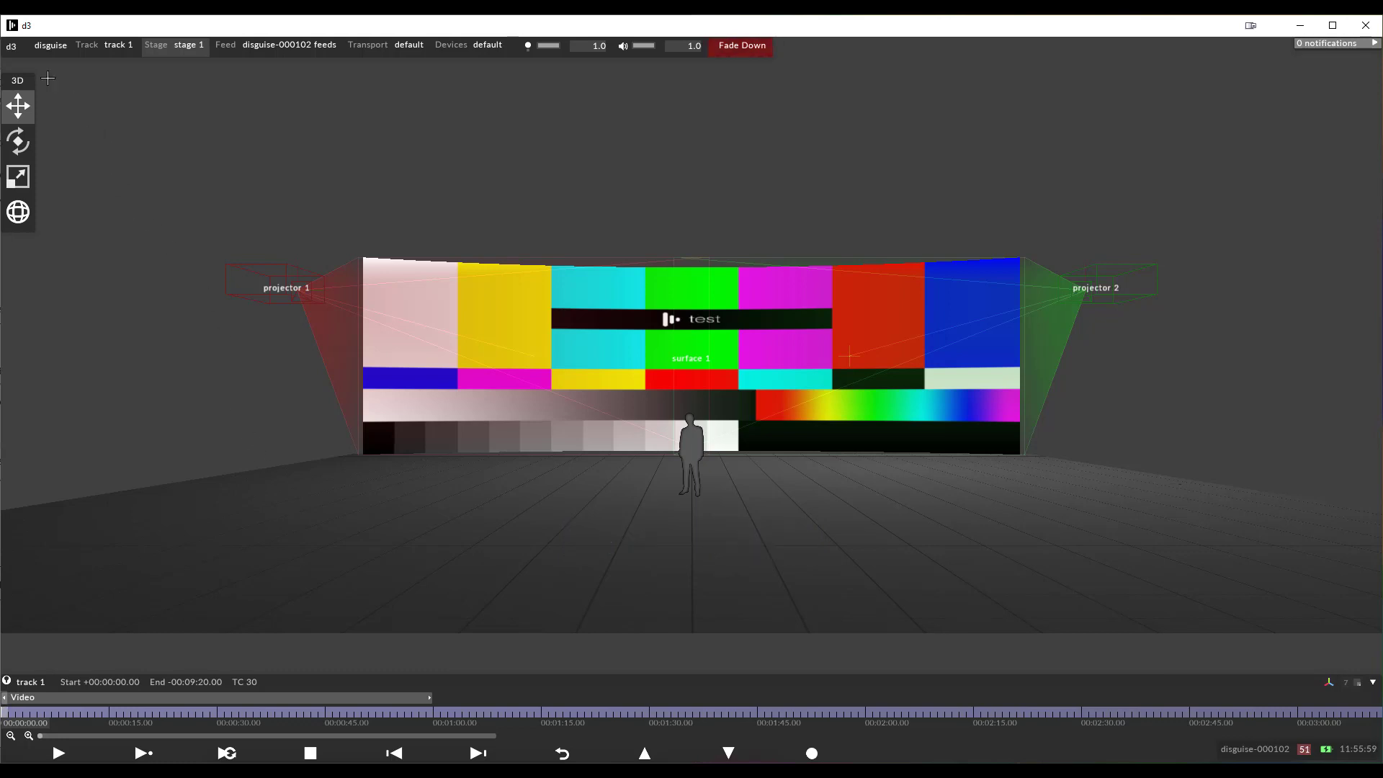
{"action": "left_click", "coordinate": [13, 45]}
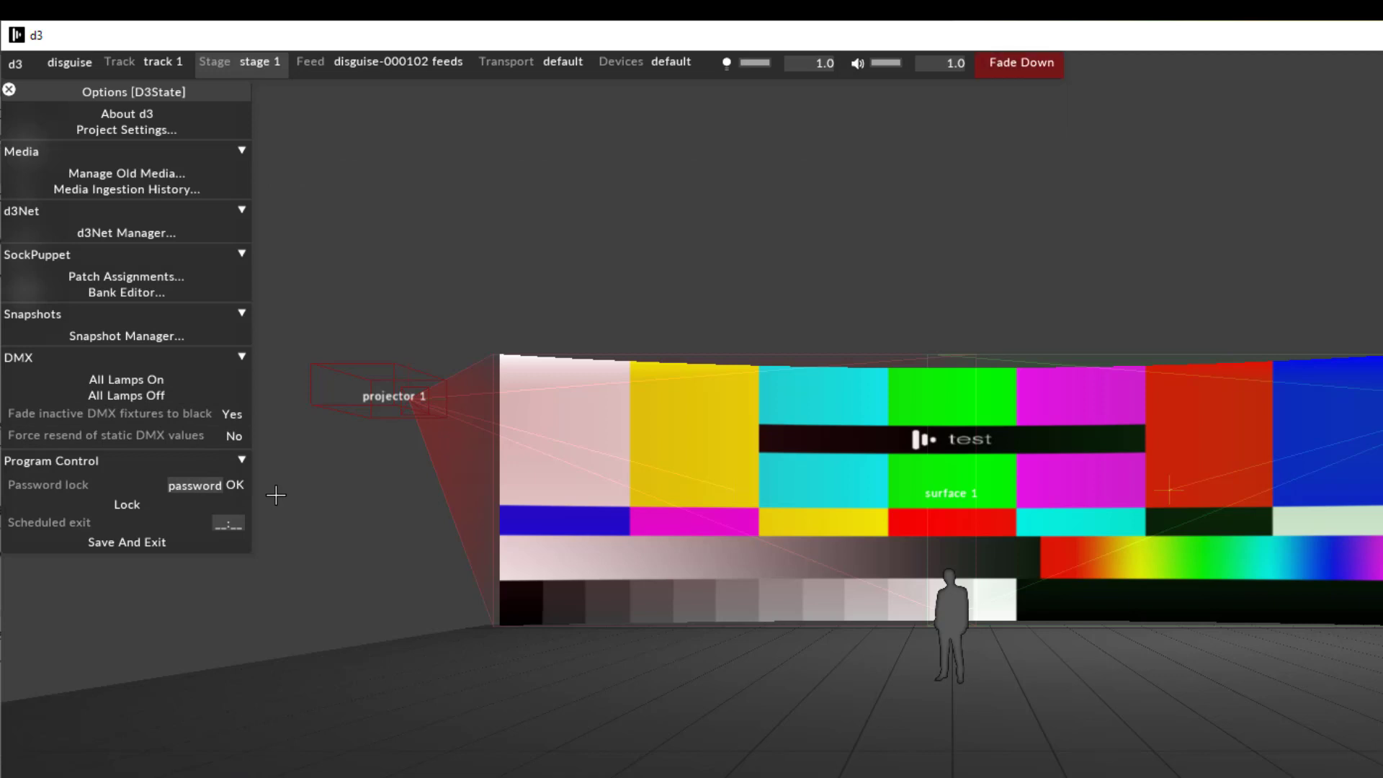
{"action": "left_click", "coordinate": [229, 500]}
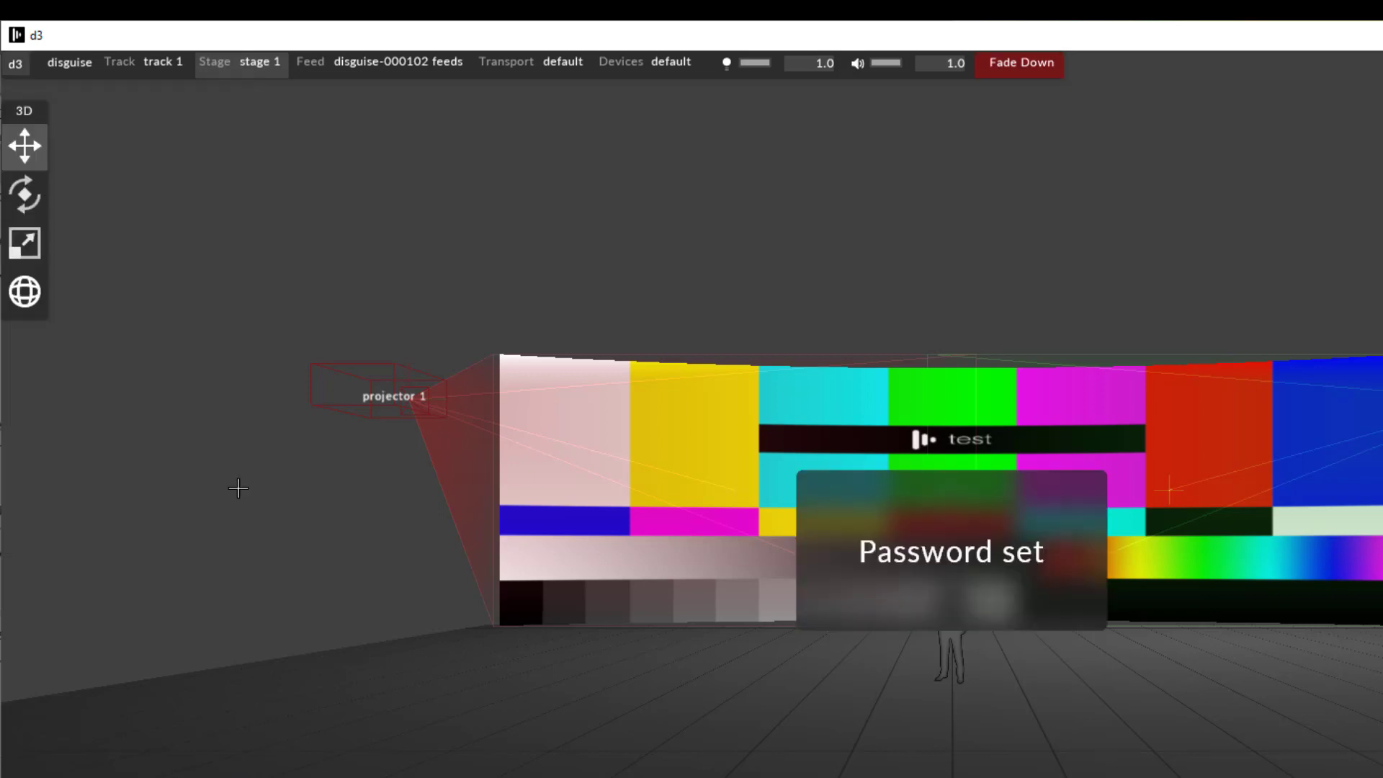
{"action": "left_click", "coordinate": [15, 64]}
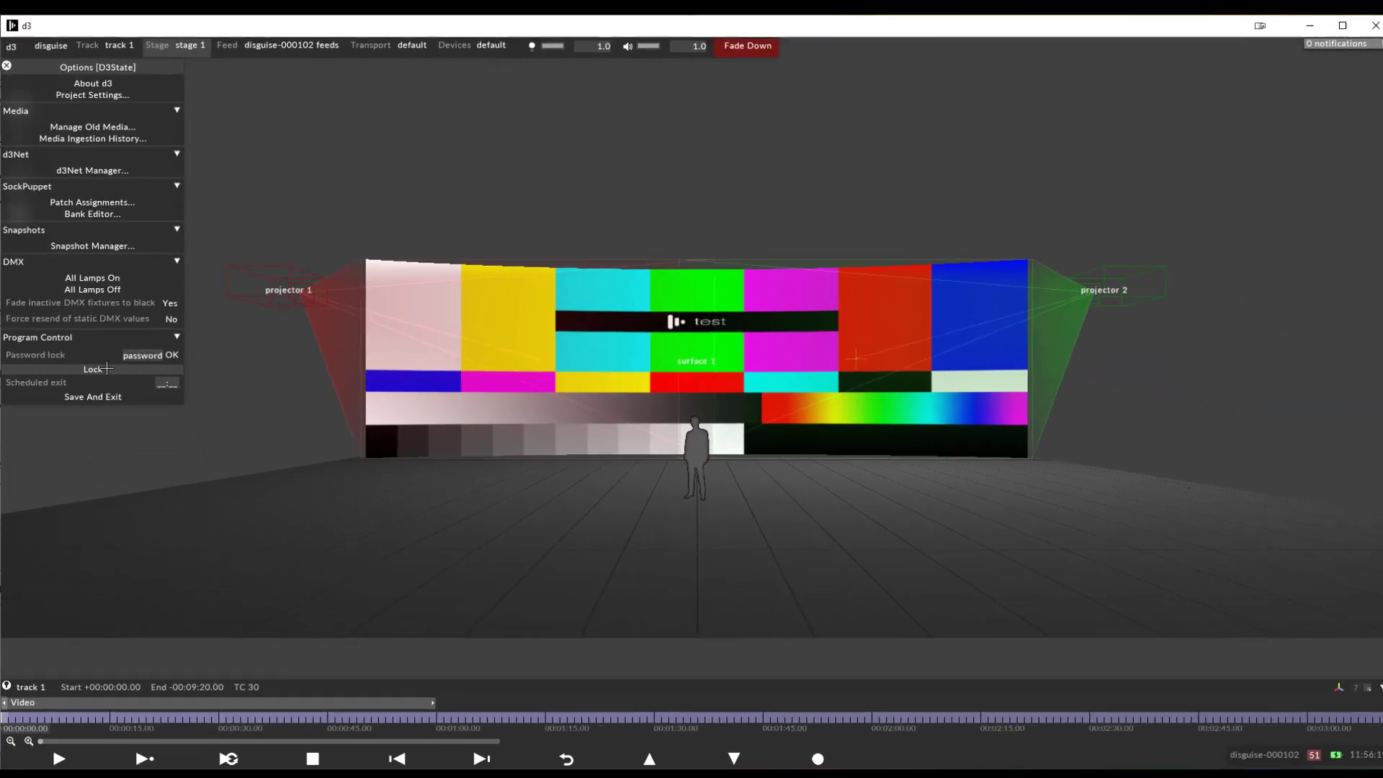
{"action": "left_click", "coordinate": [127, 504]}
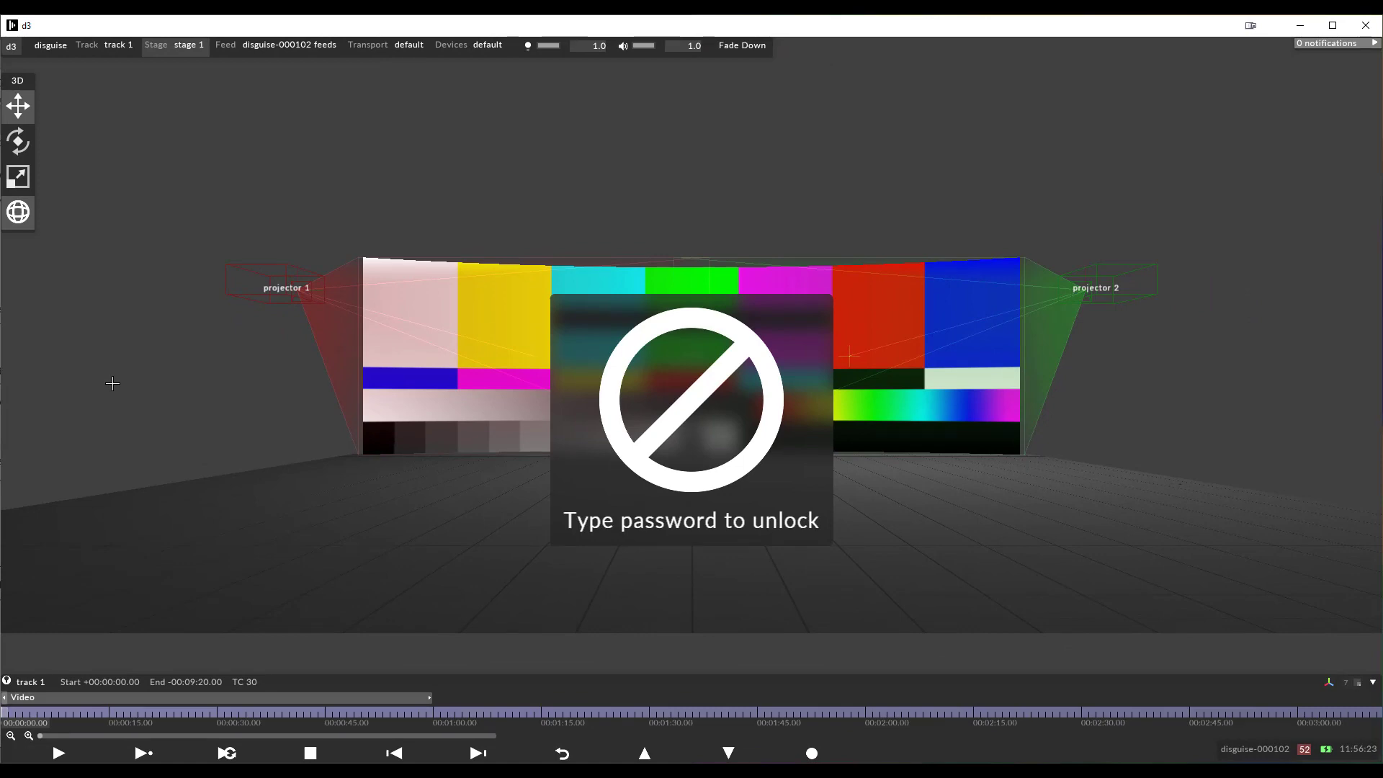
{"action": "type", "text": "password"}
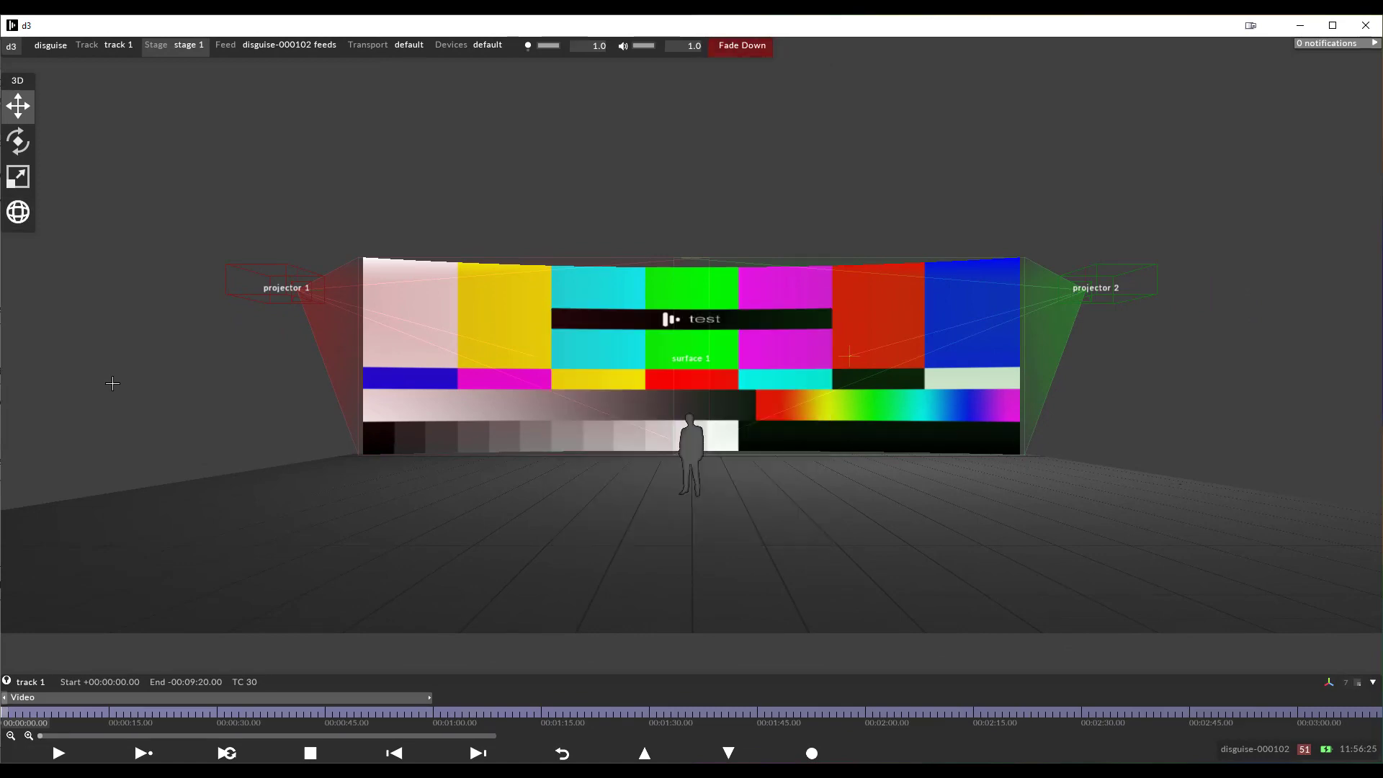